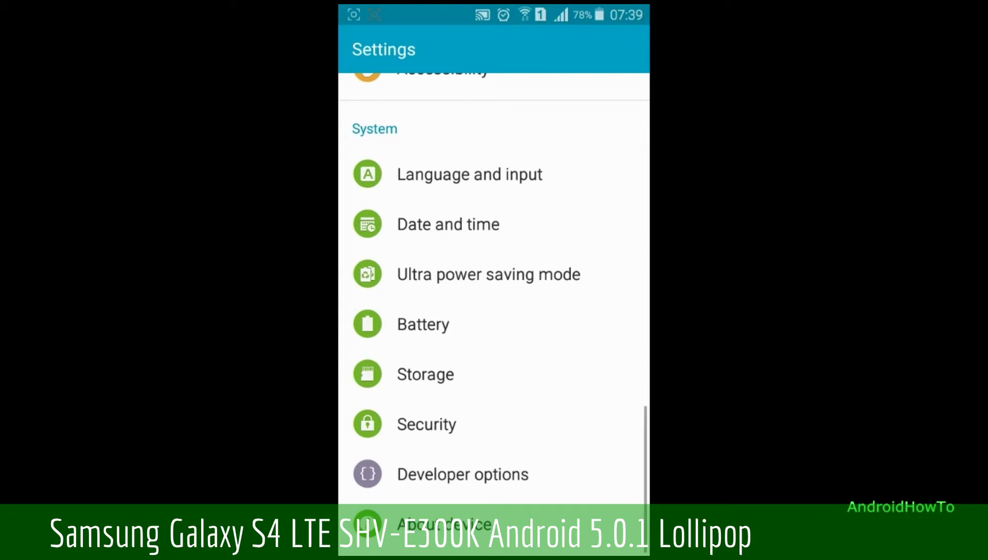
# Step: Open Developer options in the phone's settings and toggle USB debugging off and back on
pyautogui.scroll(15, 494, 290)
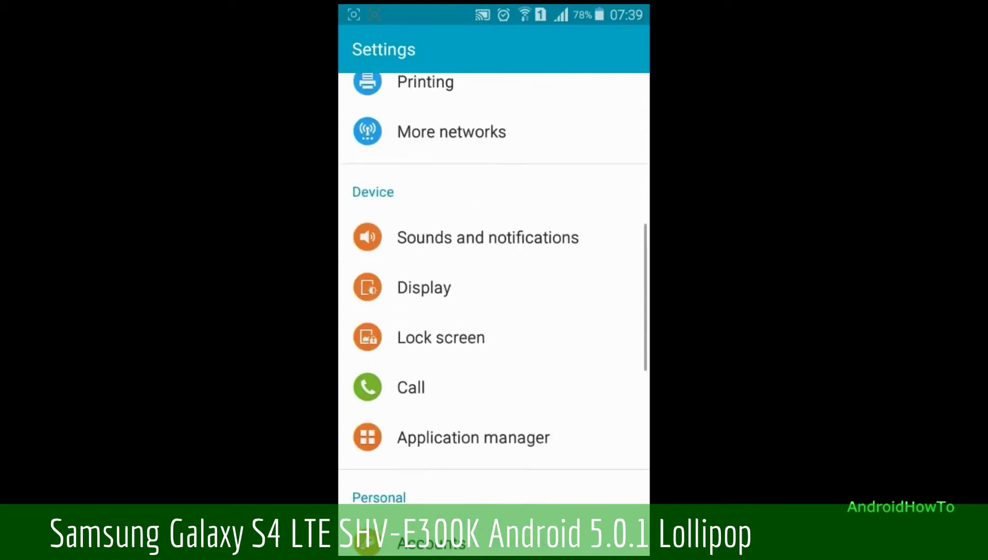
pyautogui.scroll(-8, 494, 311)
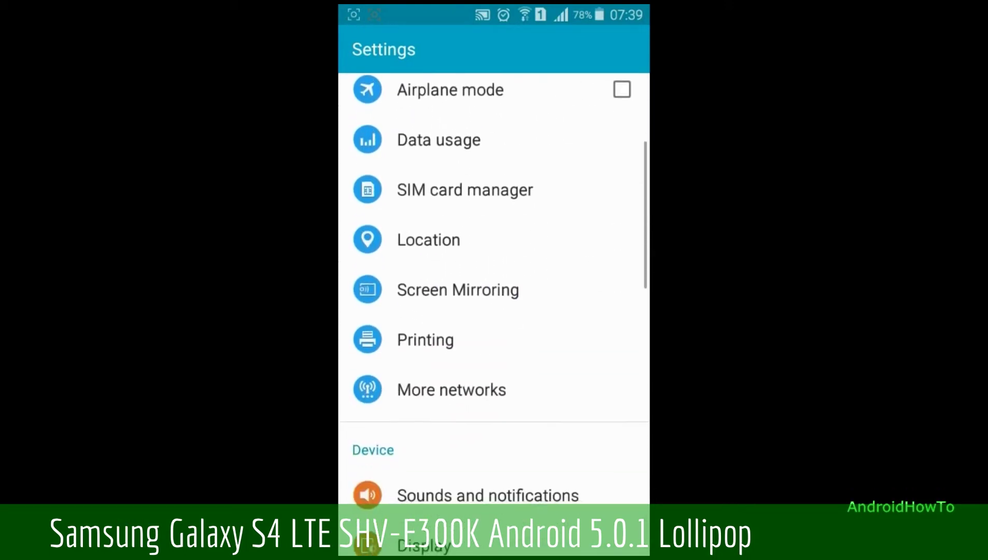
pyautogui.scroll(-10, 494, 311)
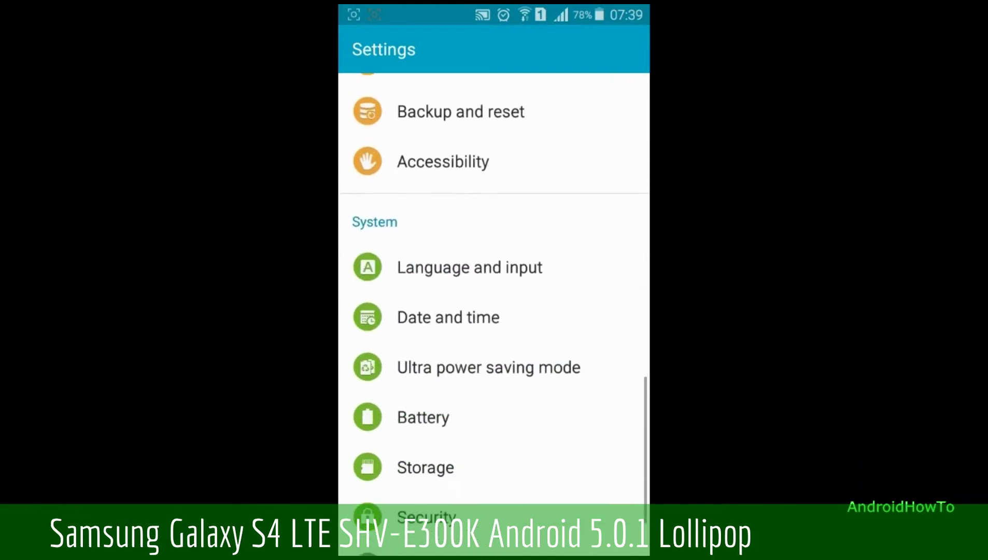
pyautogui.scroll(-1, 494, 311)
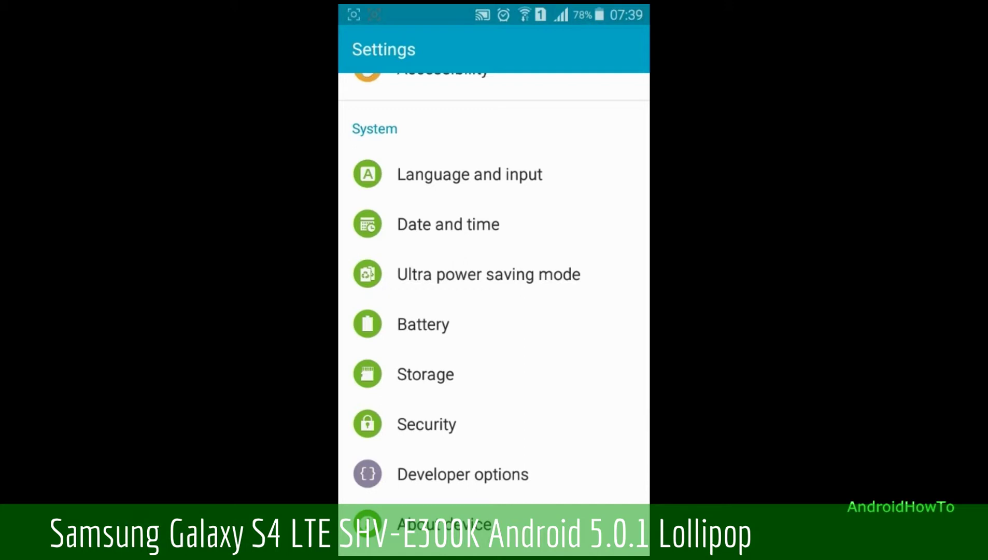
pyautogui.click(462, 474)
pyautogui.scroll(-4, 494, 311)
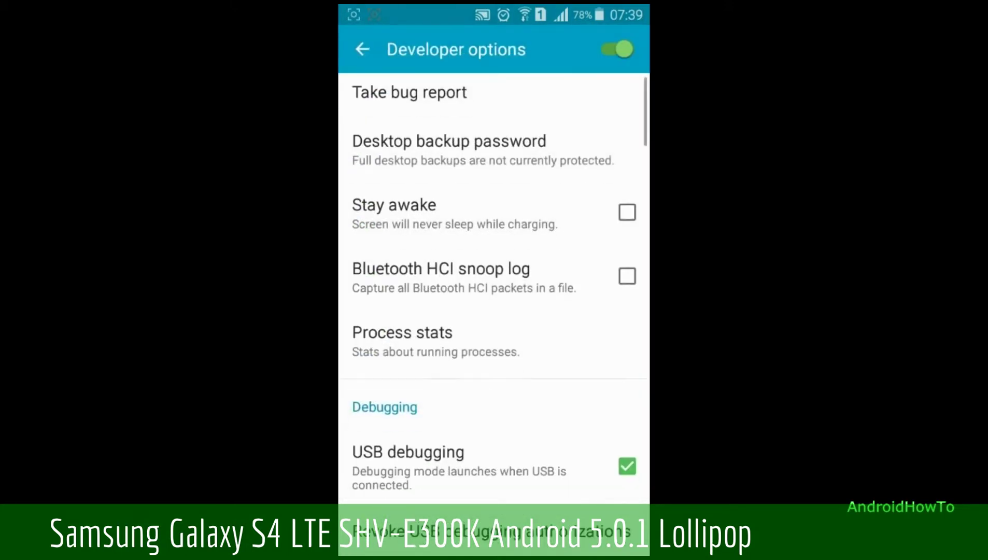
pyautogui.click(626, 272)
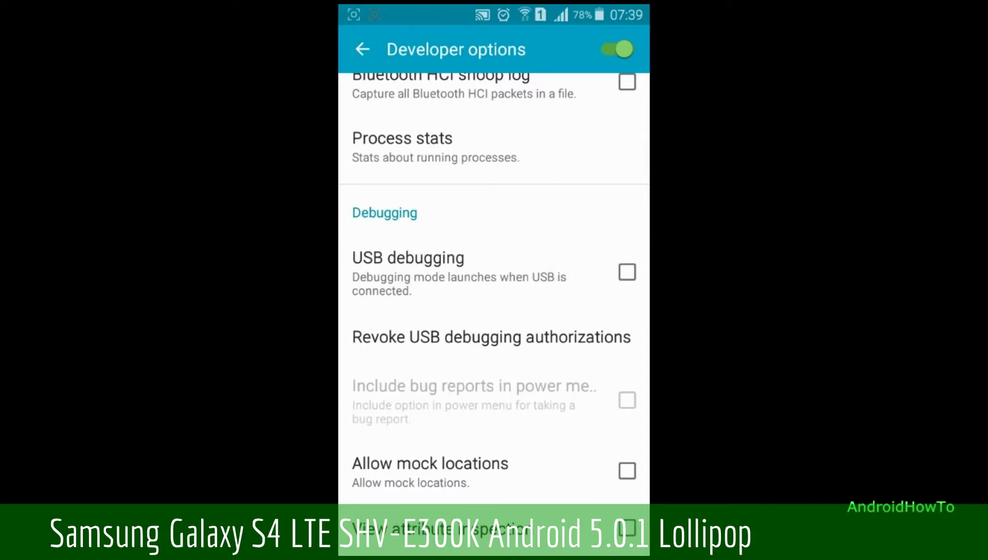
pyautogui.click(627, 272)
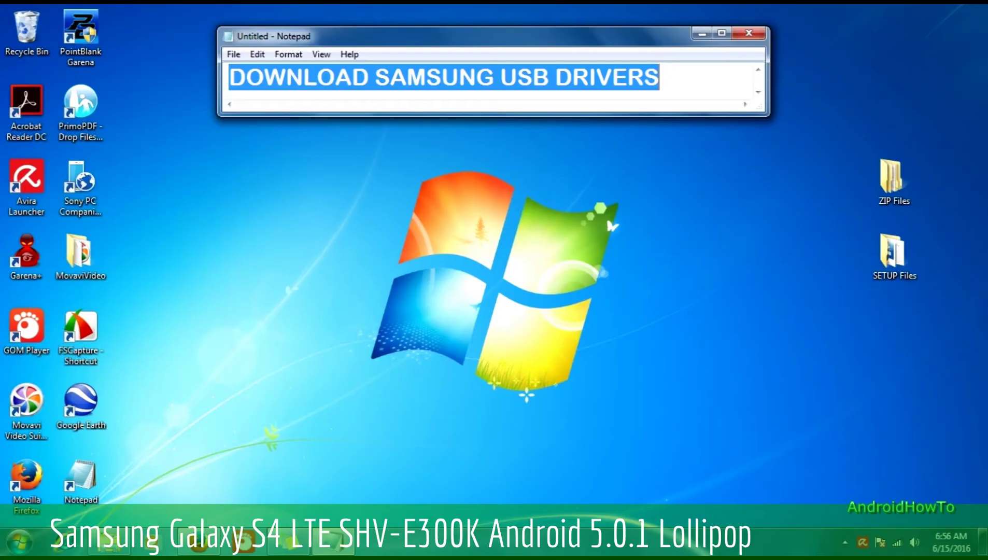
# Step: Switch to Firefox and save SAMSUNG_USB_Driver_for_Mobile_Phones.zip from the Samsung Developers driver page
pyautogui.click(199, 542)
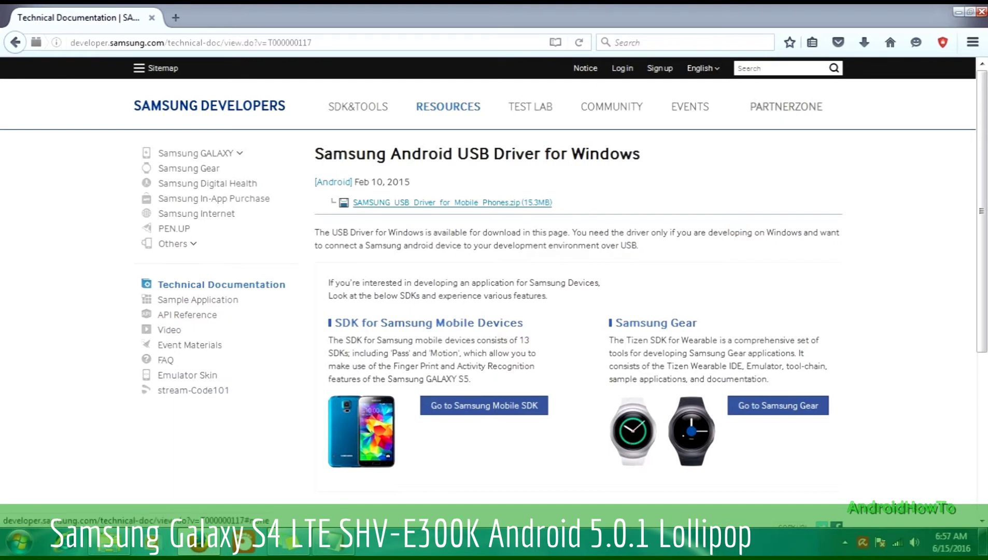
pyautogui.moveTo(552, 202); pyautogui.dragTo(352, 202)
pyautogui.click(451, 202)
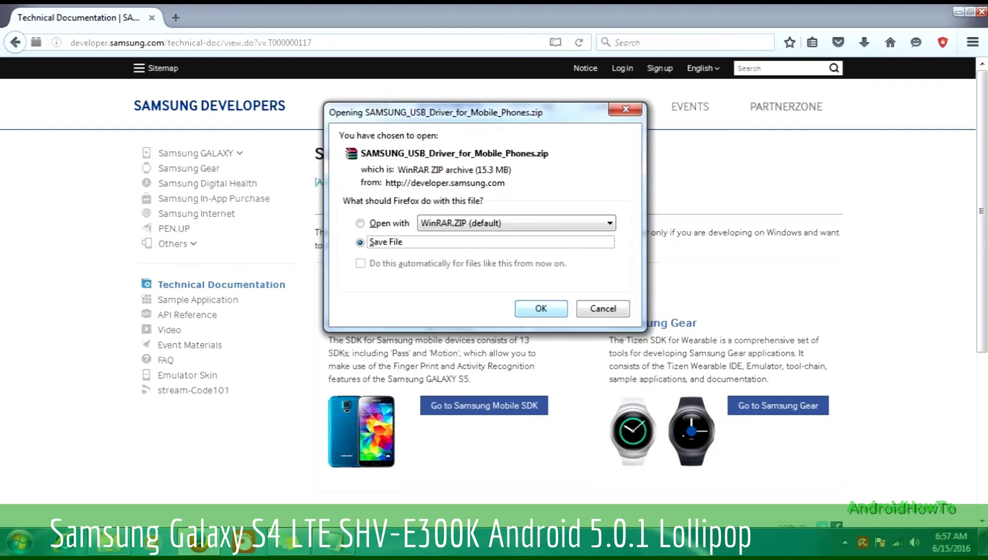
pyautogui.press('Return')
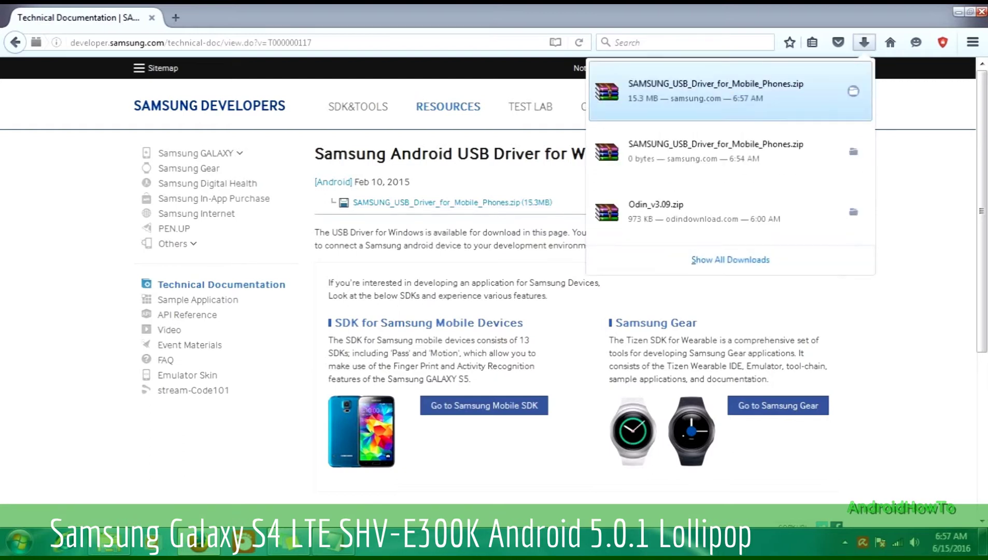
# Step: Open the downloaded driver archive in WinRAR, extract SAMSUNG_USB_Driver_for_Mobile_Phones.exe to the desktop folder SETUP Files, and close the archive
pyautogui.click(730, 91)
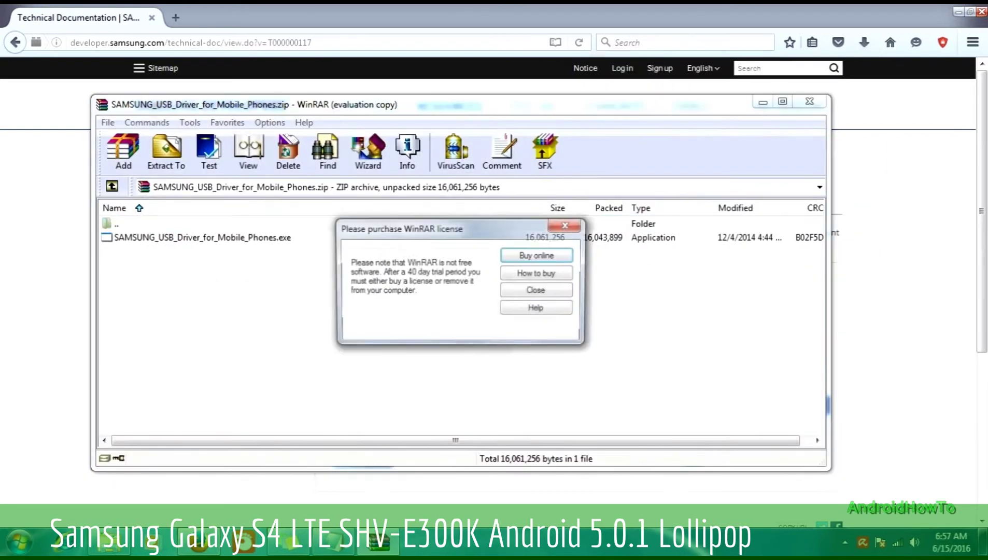
pyautogui.click(537, 289)
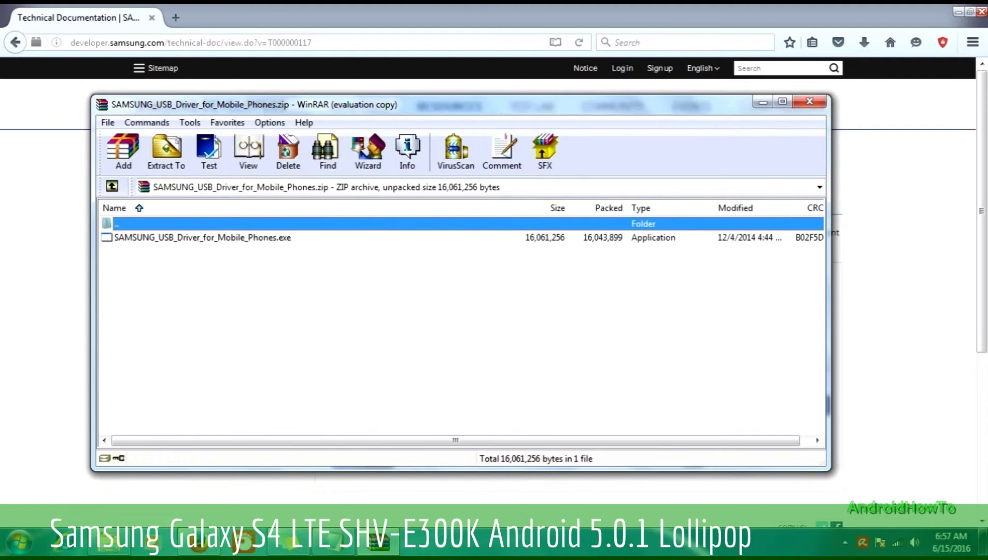
pyautogui.click(203, 238)
pyautogui.click(167, 150)
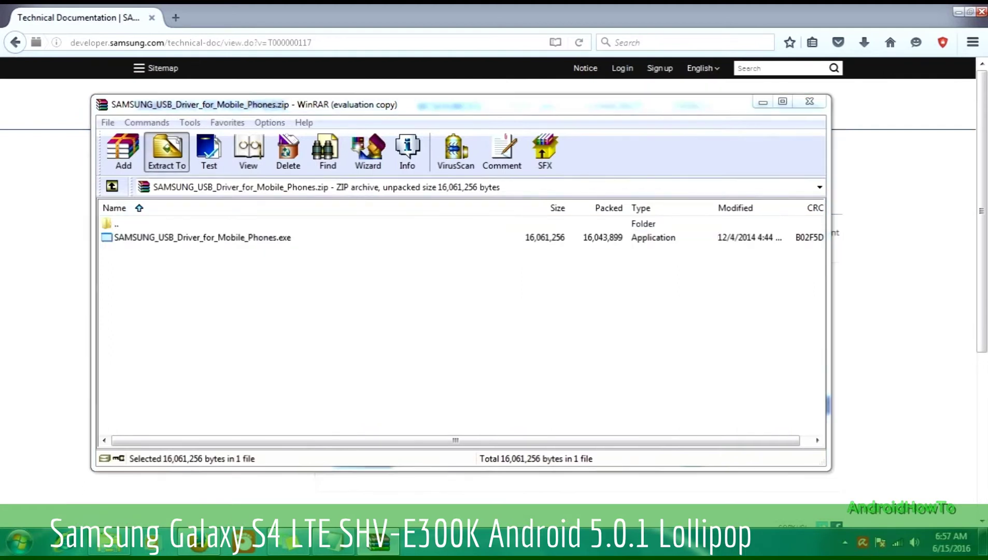
pyautogui.click(503, 295)
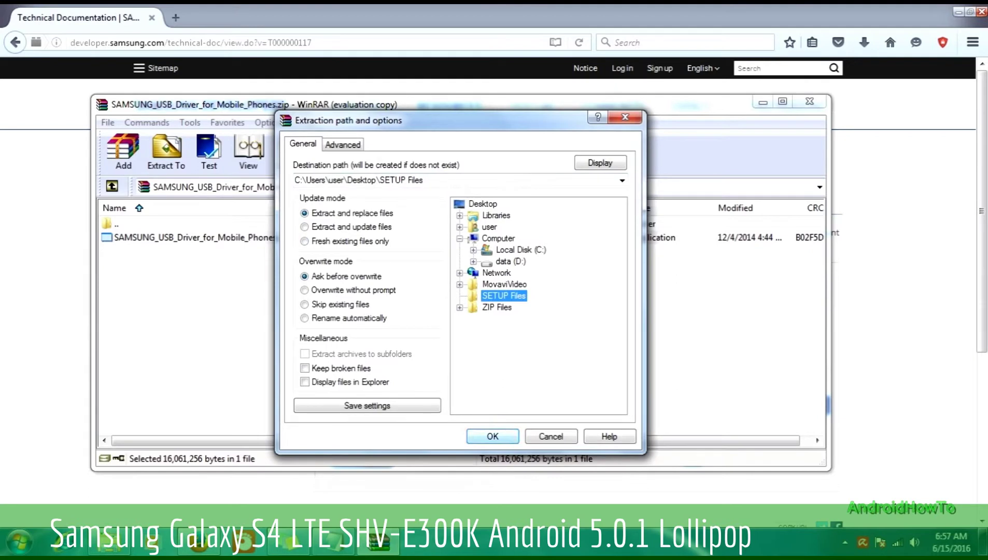
pyautogui.click(492, 436)
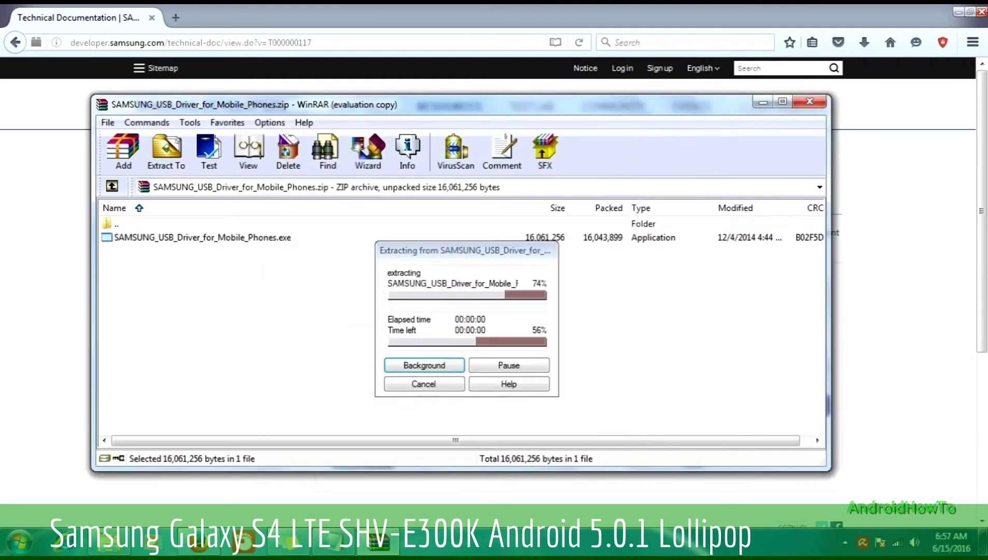
pyautogui.click(810, 101)
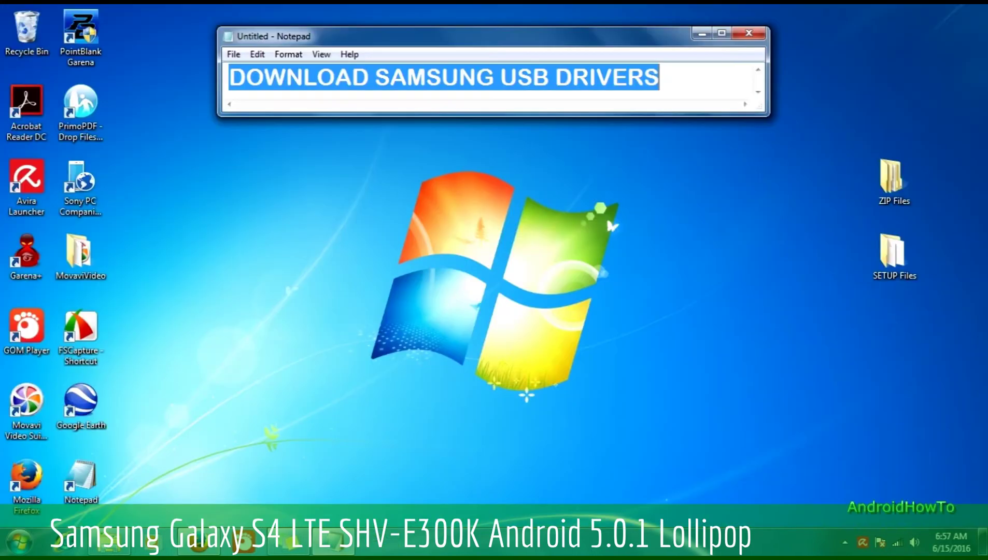
# Step: Install the Samsung USB driver from the SETUP Files folder with US English, United States of America and the default location, then close the folder
pyautogui.doubleClick(894, 257)
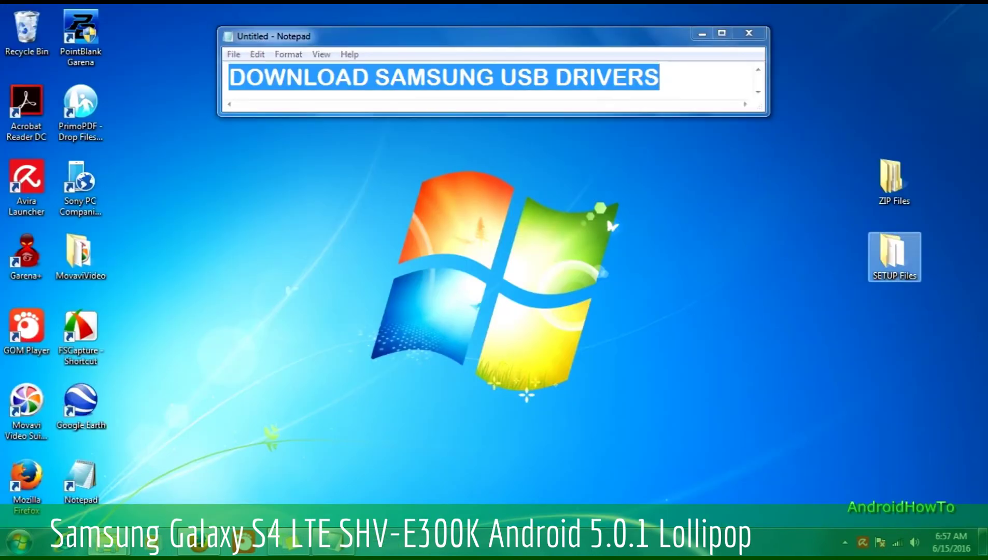
pyautogui.doubleClick(495, 244)
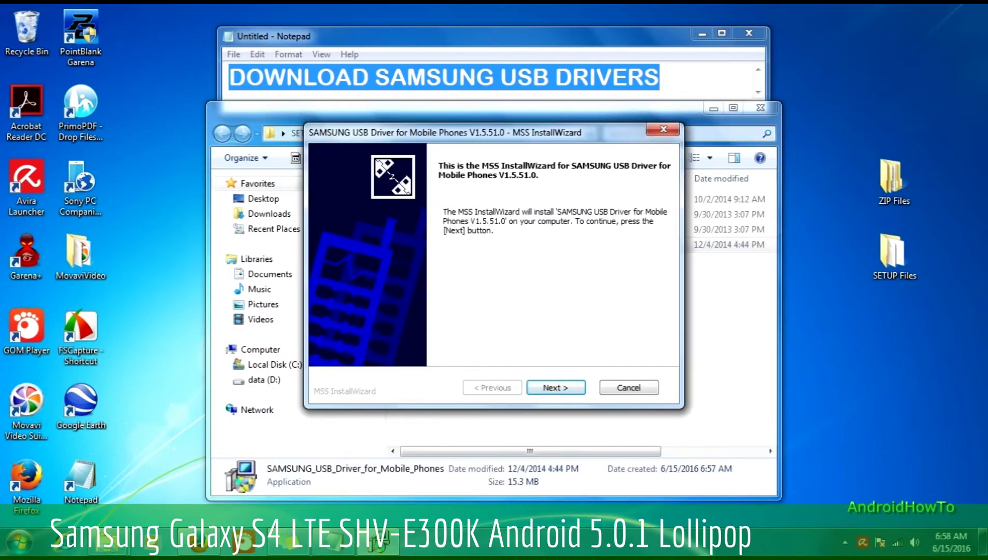
pyautogui.click(555, 387)
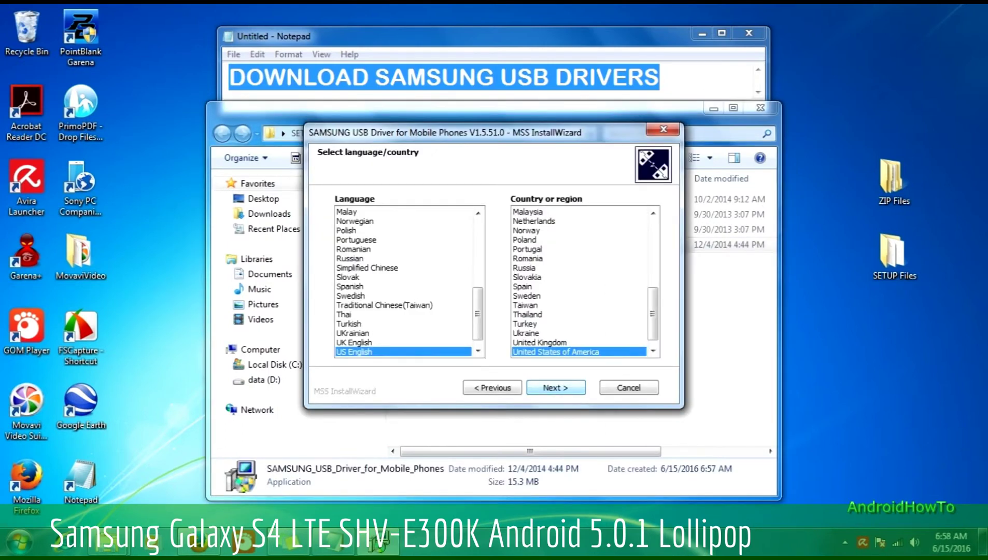
pyautogui.press('Return')
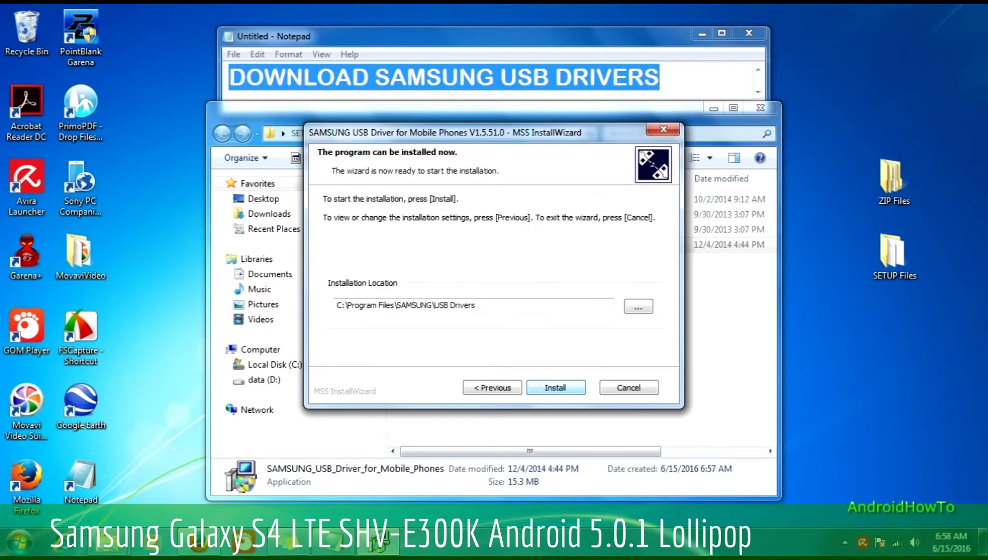
pyautogui.press('Return')
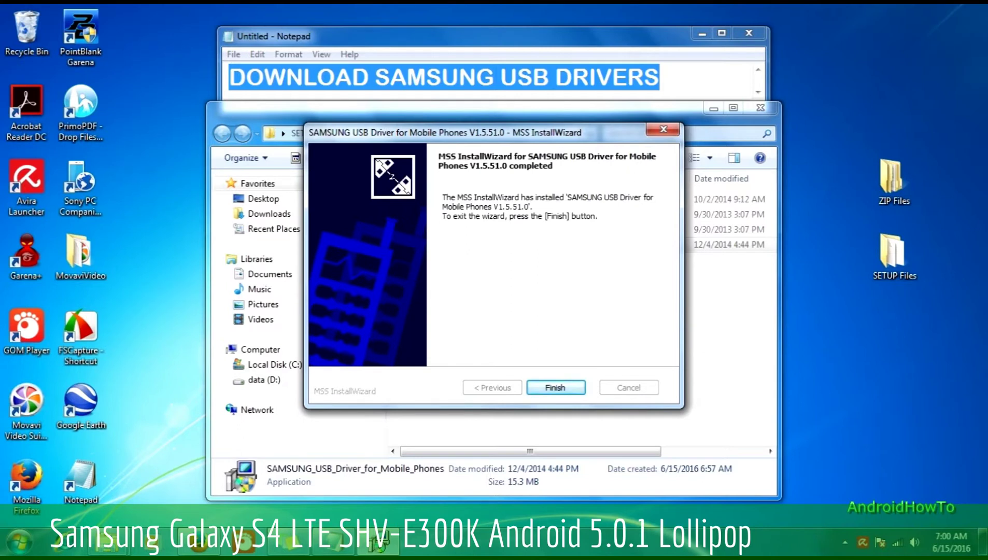
pyautogui.press('Return')
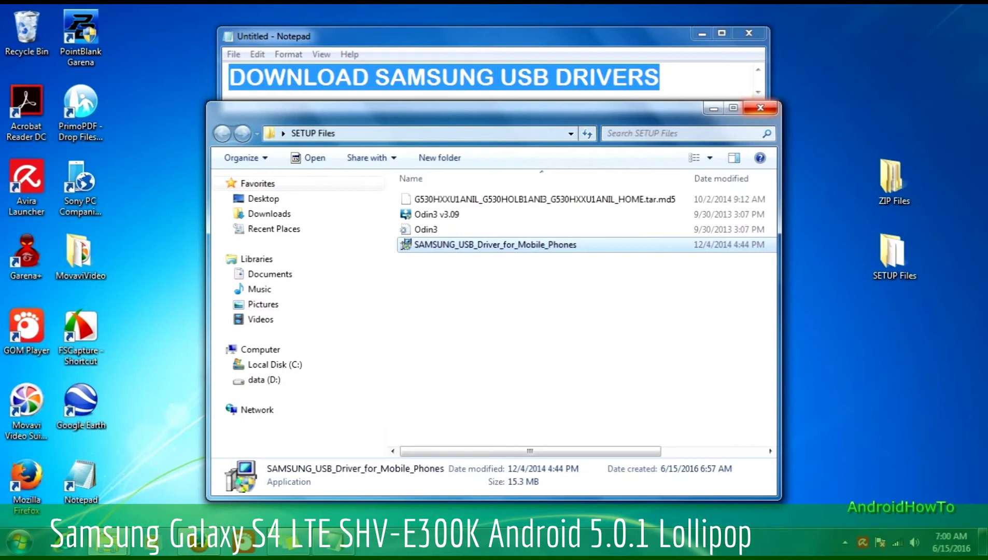
pyautogui.click(760, 107)
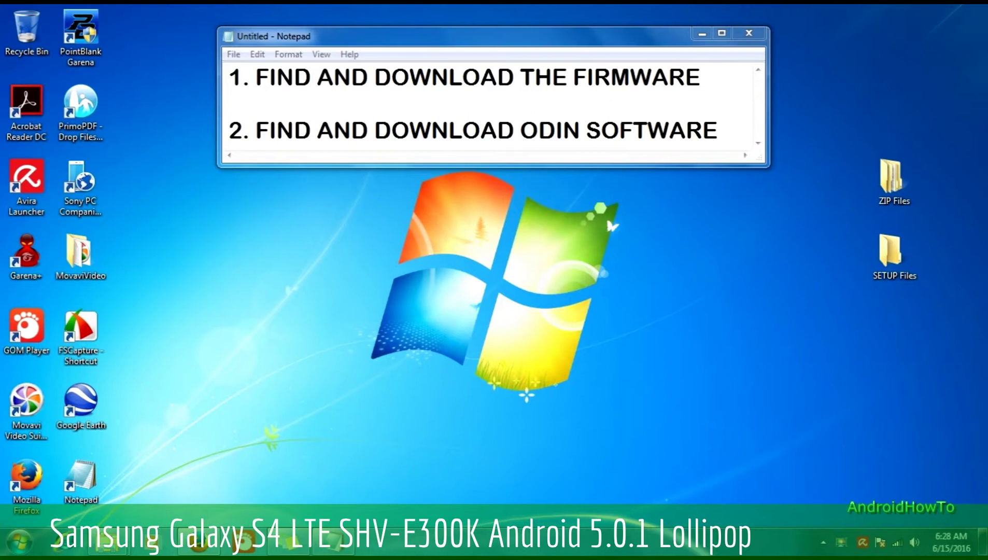
# Step: Highlight the line "1. FIND AND DOWNLOAD THE FIRMWARE" in the Notepad note
pyautogui.moveTo(228, 77); pyautogui.dragTo(631, 77)
pyautogui.hotkey('shift', 'Right')
pyautogui.hotkey('shift', 'Right')
pyautogui.hotkey('shift', 'Right')
pyautogui.hotkey('shift', 'Right')
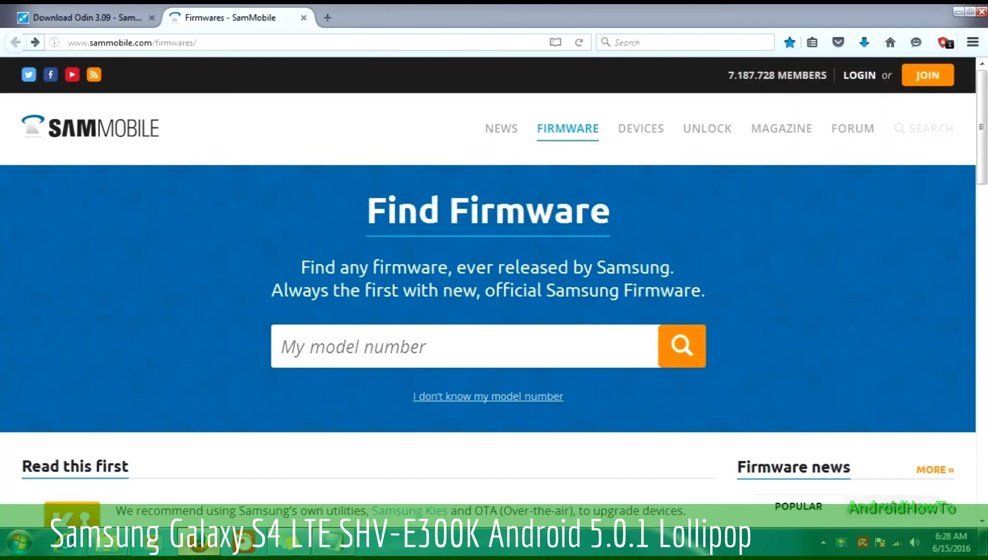
# Step: Search SamMobile's firmware finder in Firefox for the model SM-G530H (GALAXY GRAND PRIME)
pyautogui.click(281, 346)
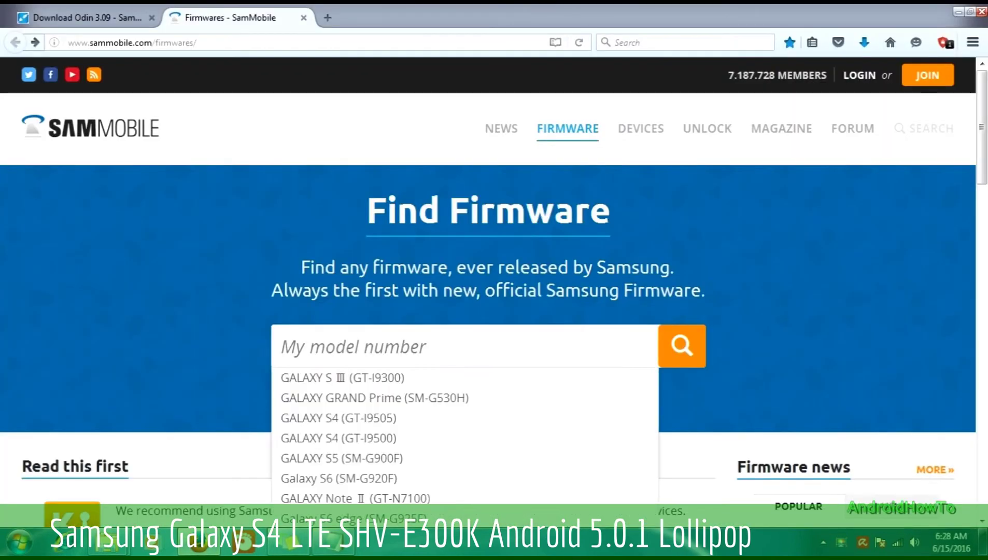
pyautogui.write('SM-')
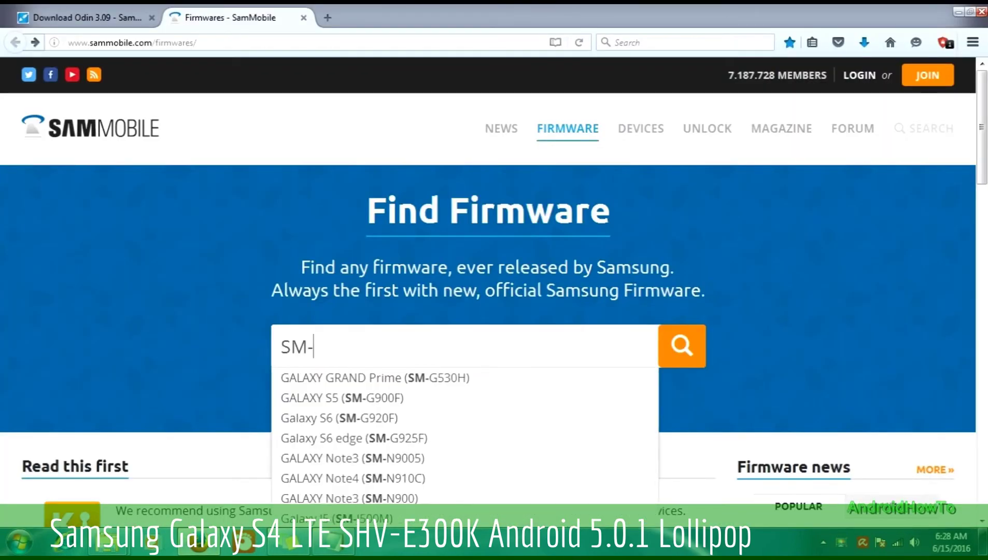
pyautogui.write('G530H')
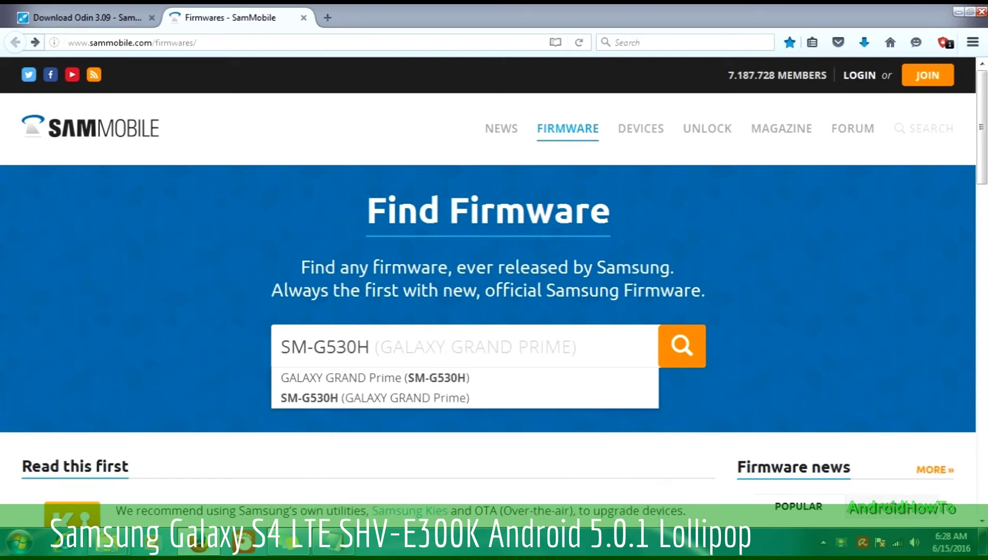
pyautogui.press('Down')
pyautogui.press('Down')
pyautogui.press('Return')
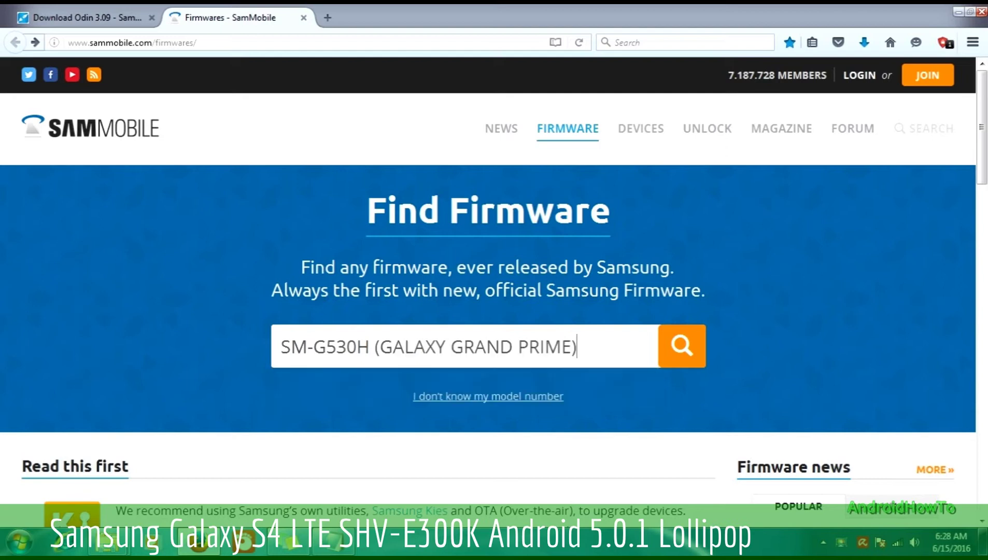
pyautogui.press('Return')
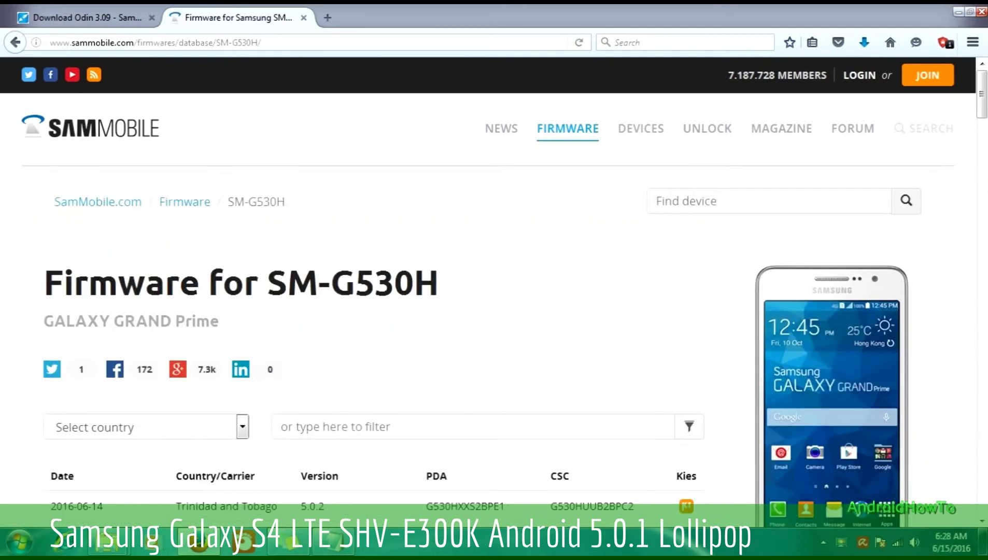
# Step: Open the download page of the India 5.0.2 firmware with PDA G530HXXU2BOH7 from the SM-G530H firmware list
pyautogui.scroll(-3, 492, 295)
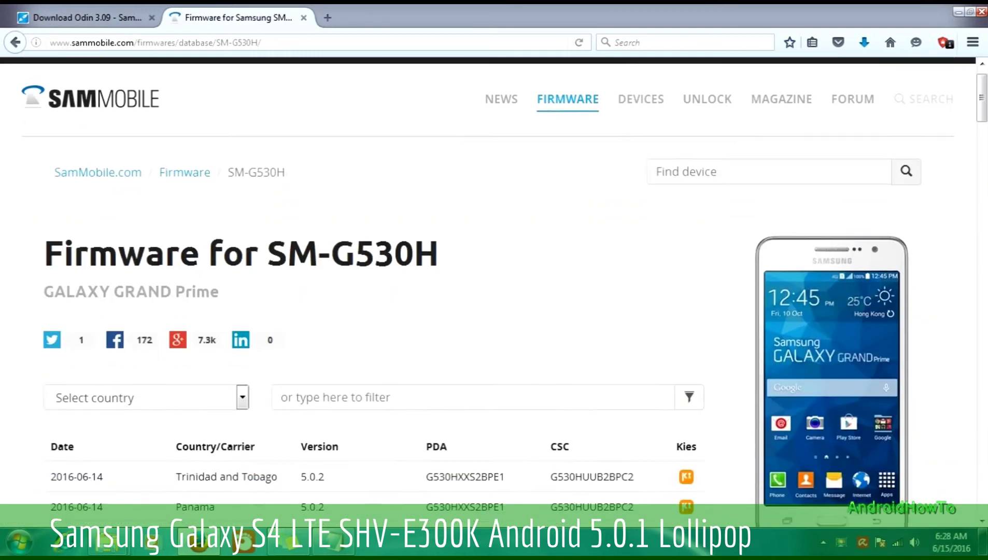
pyautogui.scroll(-1, 492, 295)
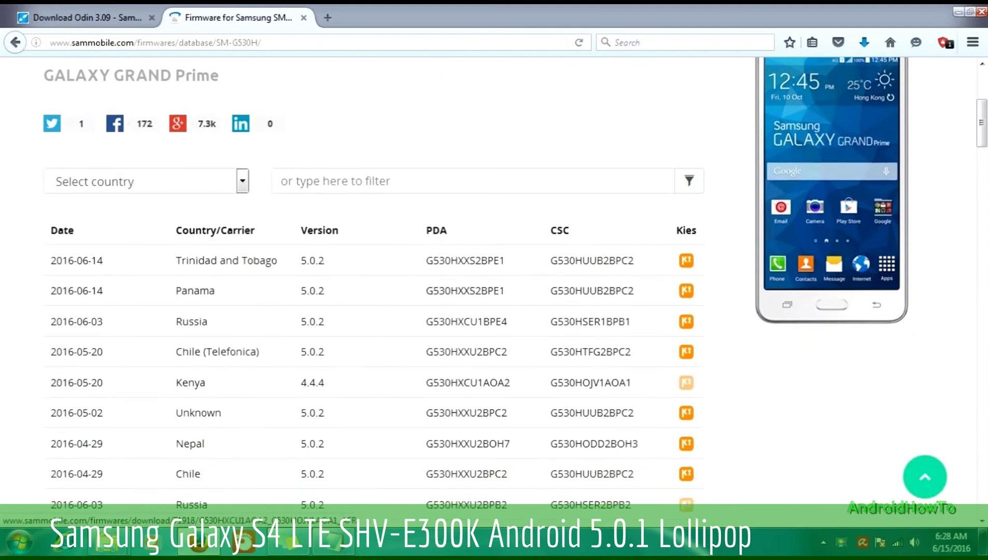
pyautogui.scroll(-7, 492, 295)
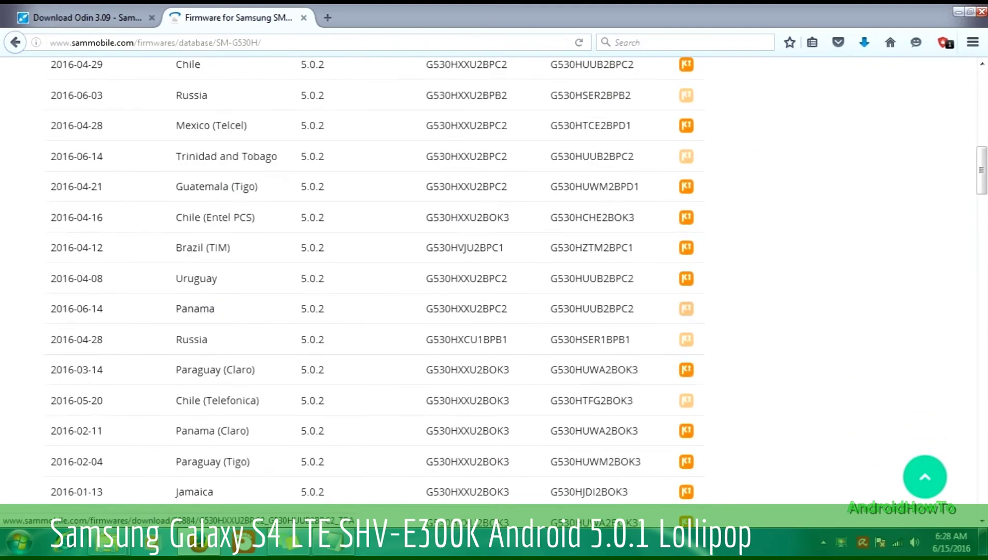
pyautogui.scroll(-7, 493, 295)
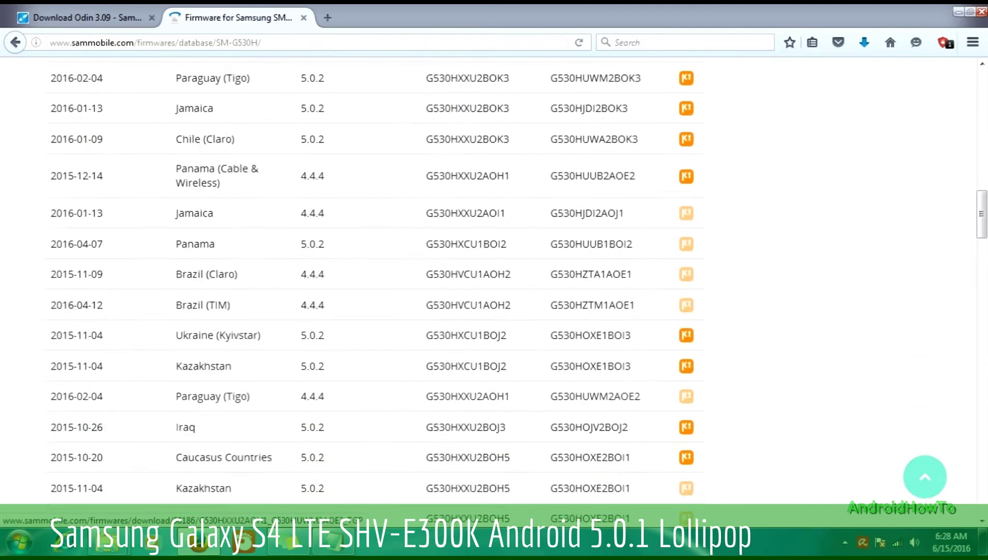
pyautogui.scroll(-5, 492, 295)
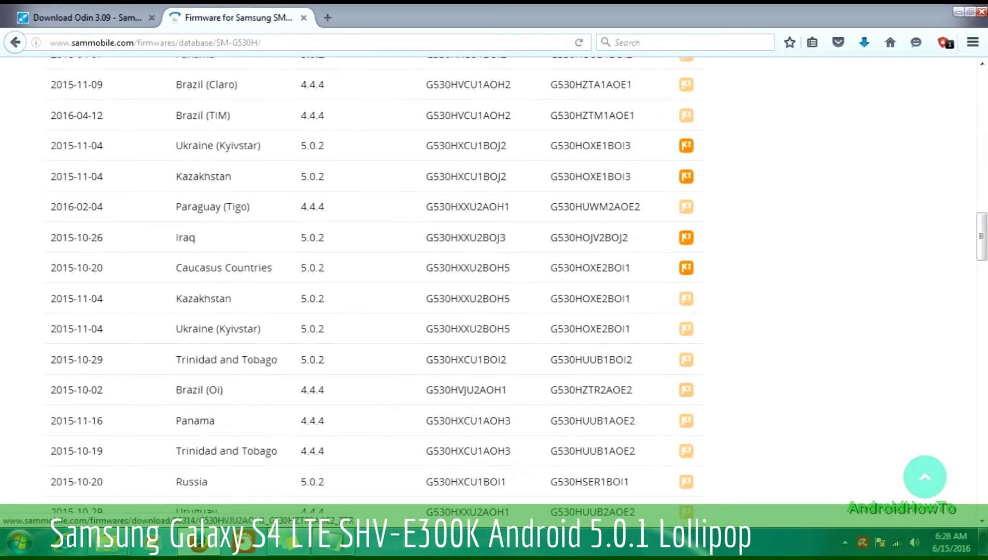
pyautogui.scroll(-3, 492, 295)
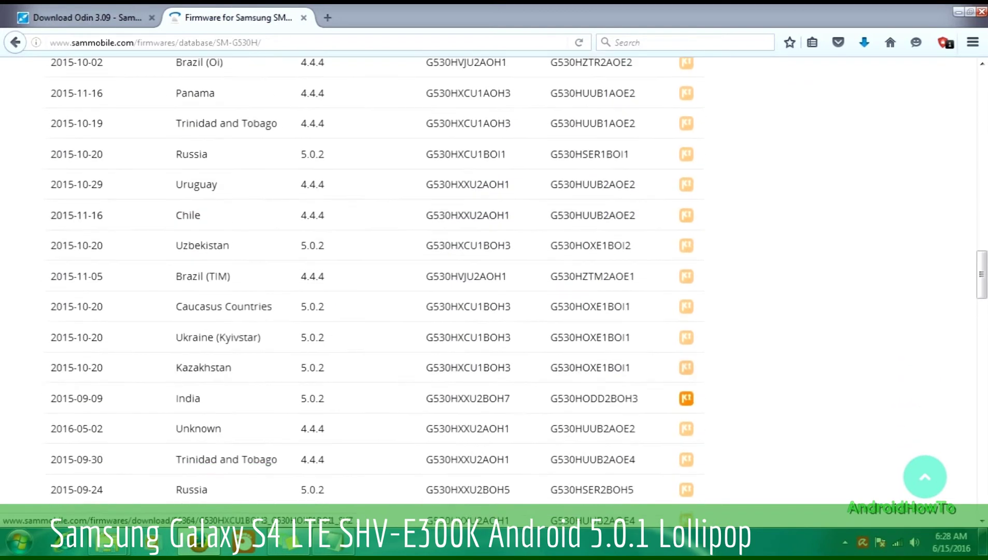
pyautogui.click(686, 398)
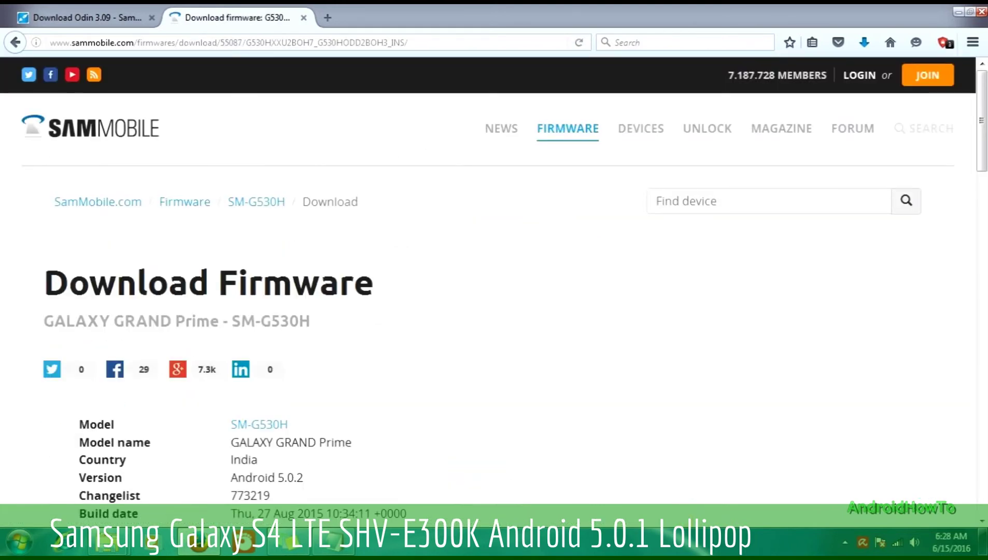
# Step: Highlight the device name "GALAXY GRAND Prime - SM-G530H" and the Model value on the firmware download page
pyautogui.scroll(-3, 492, 285)
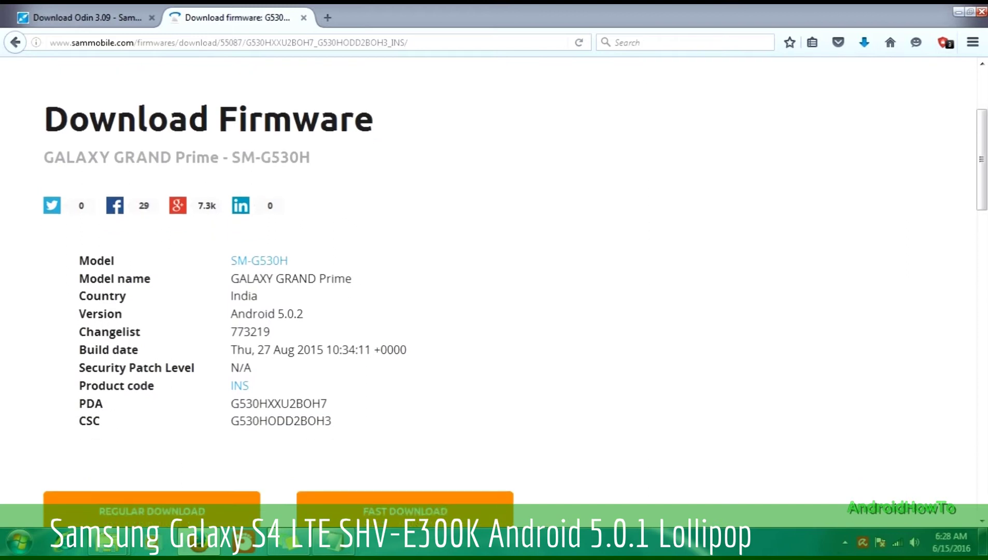
pyautogui.moveTo(43, 157); pyautogui.dragTo(310, 157)
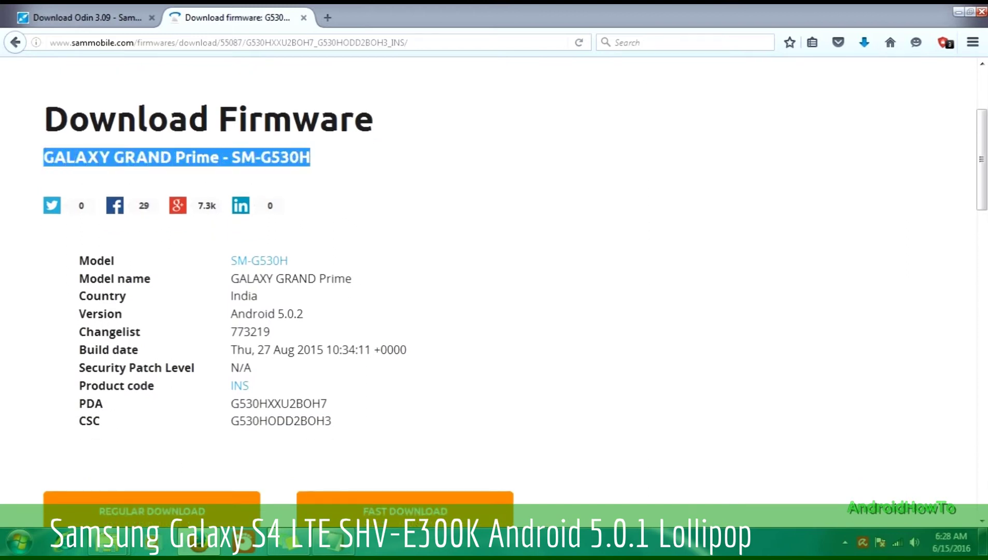
pyautogui.moveTo(231, 260); pyautogui.dragTo(290, 260)
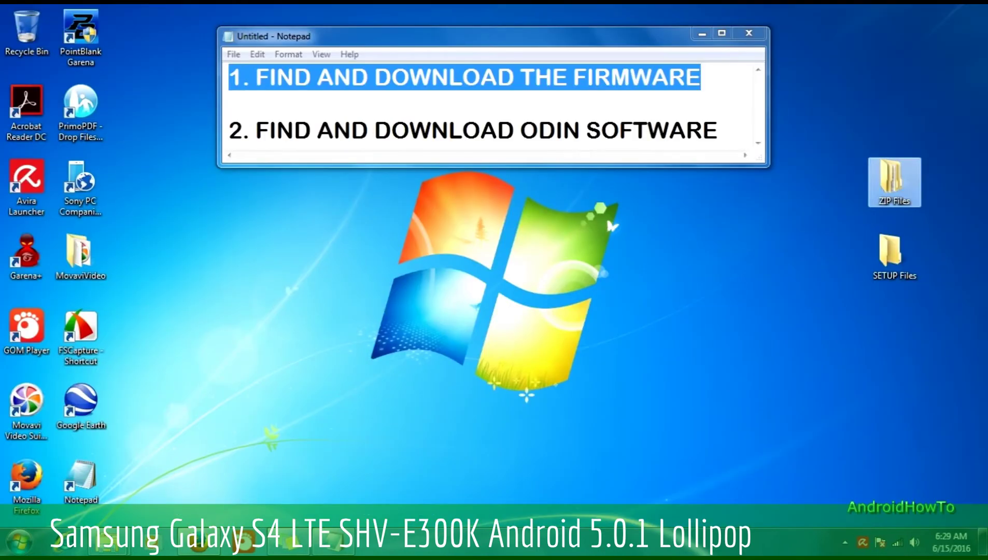
# Step: Select the firmware archive G530HXXU1ANIL_G530HOLB1ANI3_XSE in the desktop folder ZIP Files, then close the folder
pyautogui.doubleClick(890, 178)
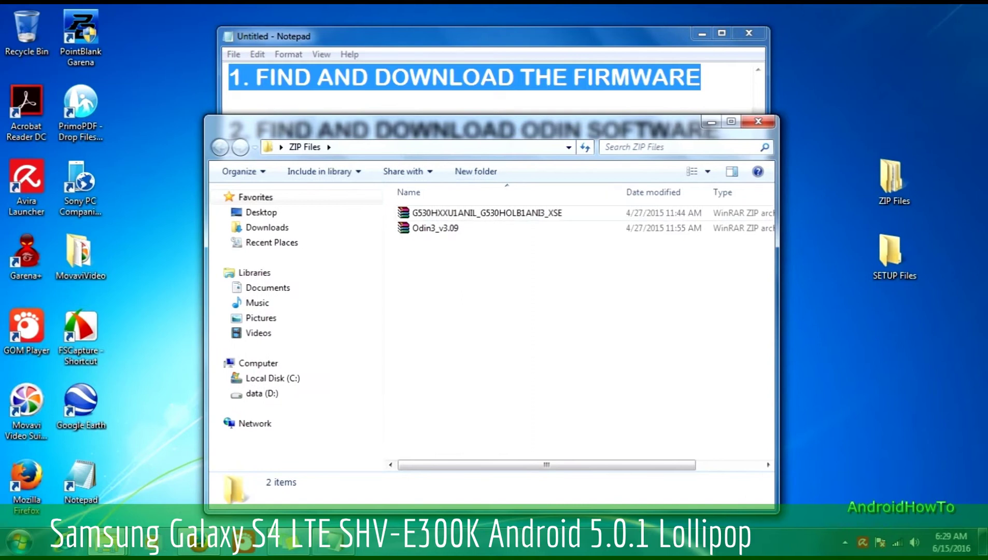
pyautogui.click(486, 212)
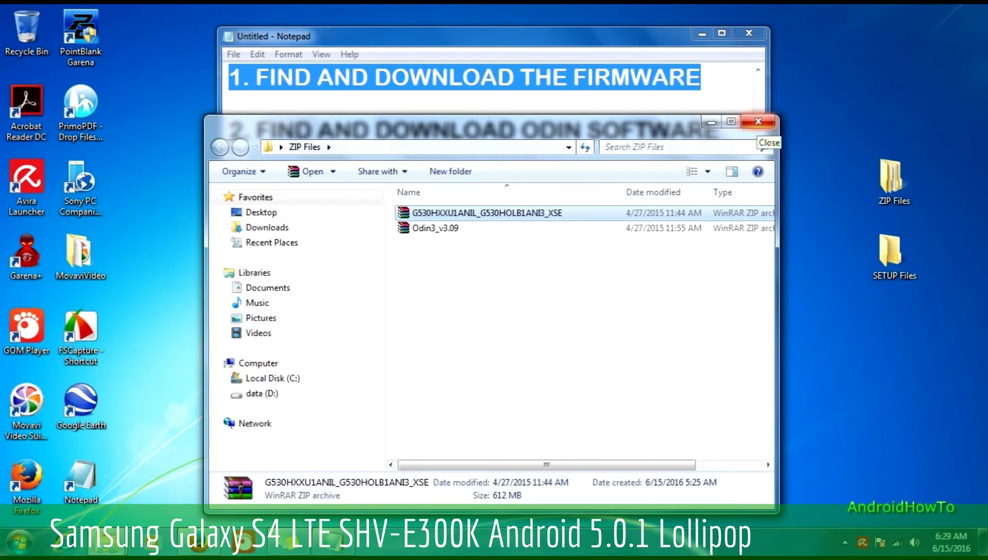
pyautogui.click(758, 122)
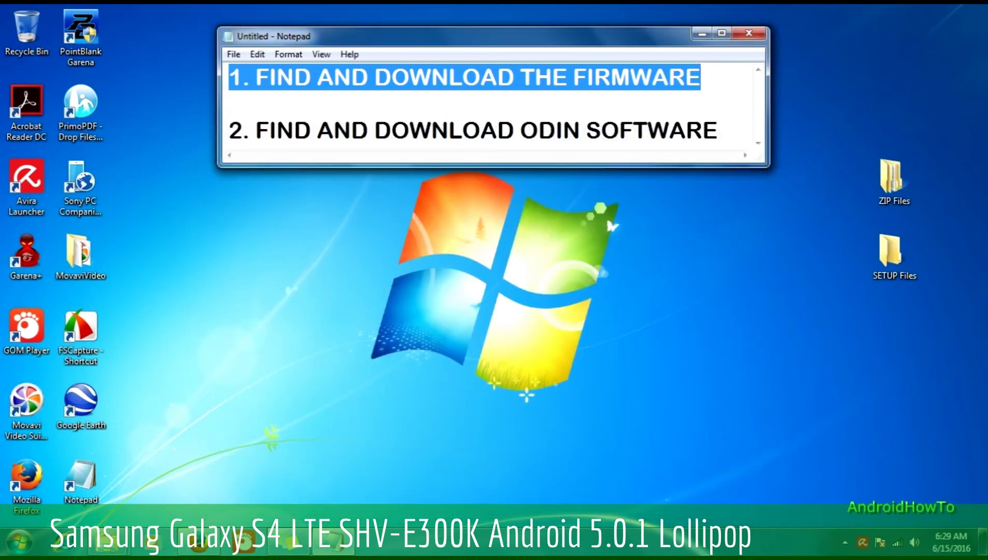
# Step: Highlight the line "2. FIND AND DOWNLOAD ODIN SOFTWARE" in Notepad and the heading "Download Odin 3.09" on odindownload.com in Firefox
pyautogui.click(229, 130)
pyautogui.moveTo(229, 130); pyautogui.dragTo(718, 130)
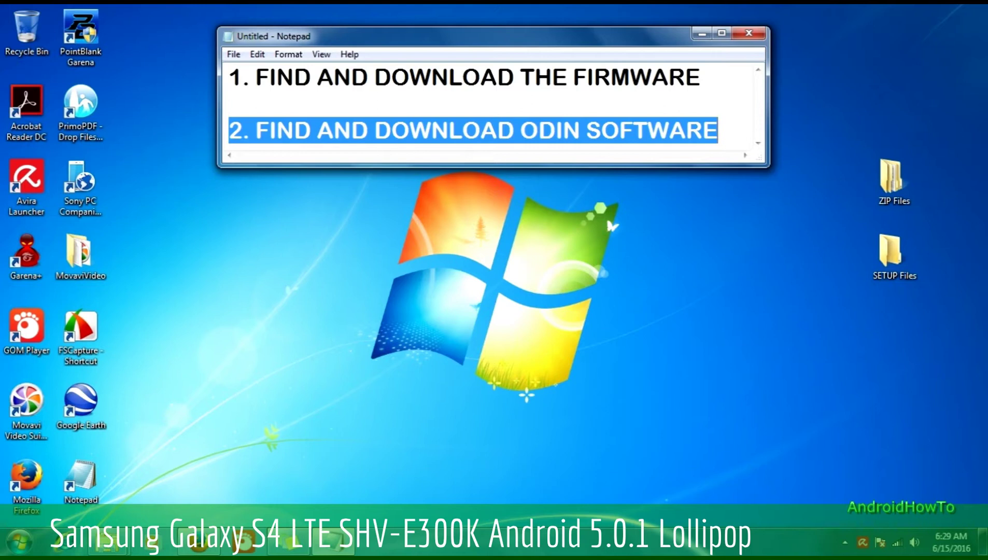
pyautogui.moveTo(198, 545)
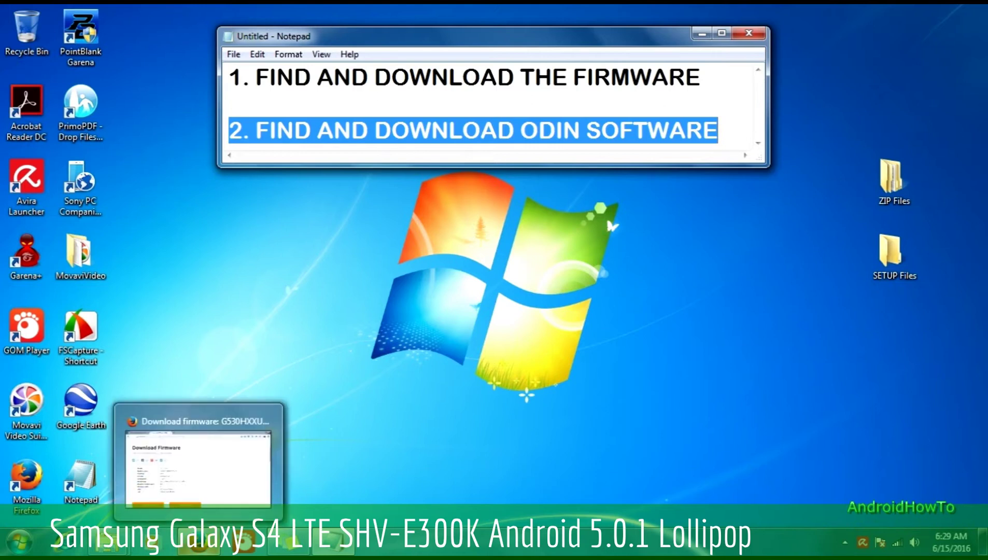
pyautogui.click(198, 464)
pyautogui.click(86, 17)
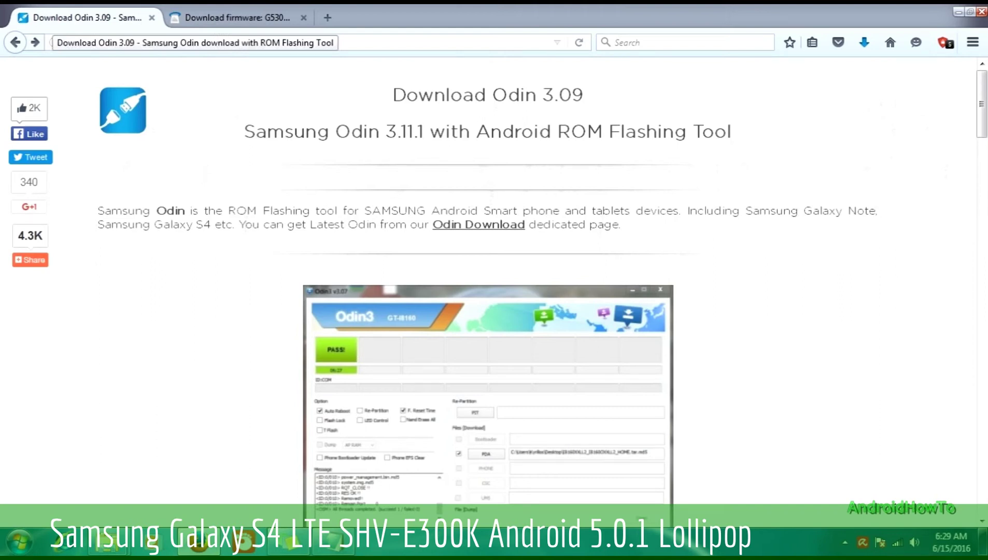
pyautogui.moveTo(392, 94); pyautogui.dragTo(583, 94)
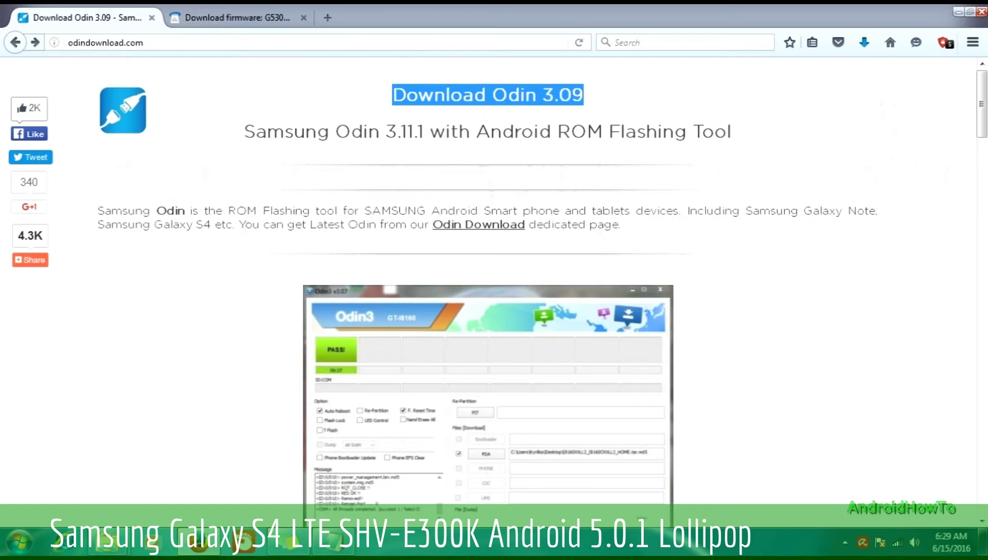
pyautogui.click(584, 94)
# Step: Open the Samsung Odin 3.09 page from the download links and highlight its title and the "Odin 3.09 download" link
pyautogui.scroll(-8, 492, 290)
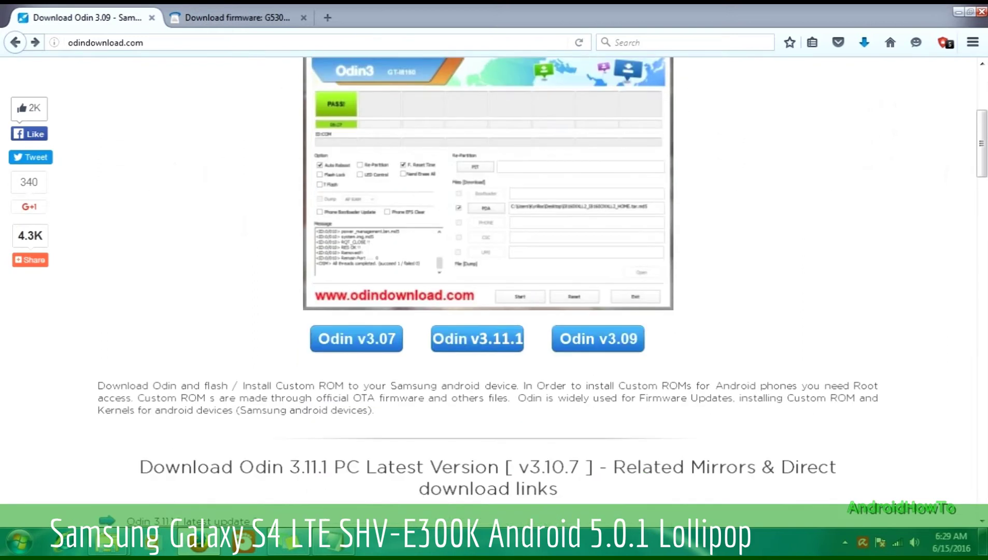
pyautogui.scroll(-3, 493, 291)
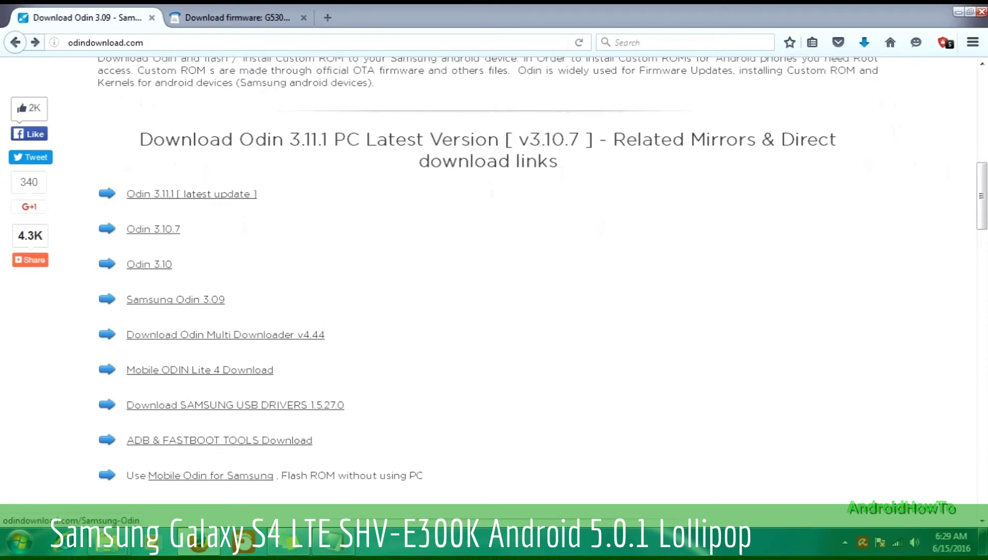
pyautogui.click(176, 299)
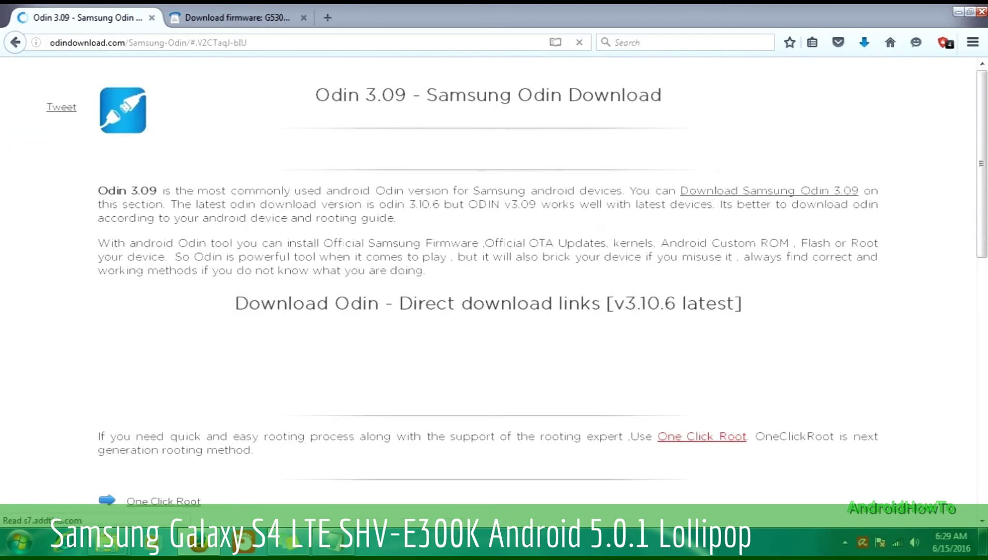
pyautogui.moveTo(314, 95); pyautogui.dragTo(662, 94)
pyautogui.scroll(-5, 492, 280)
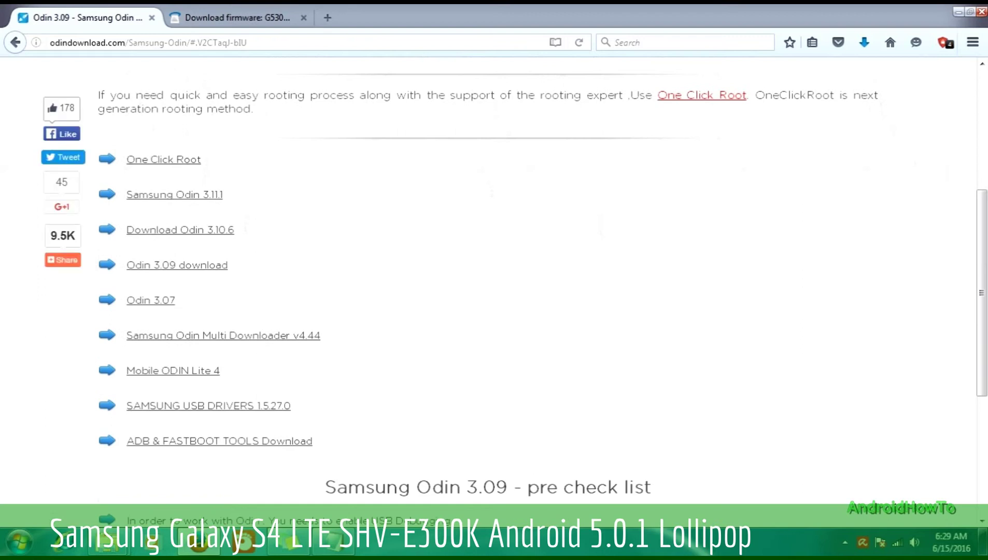
pyautogui.moveTo(126, 265); pyautogui.dragTo(228, 265)
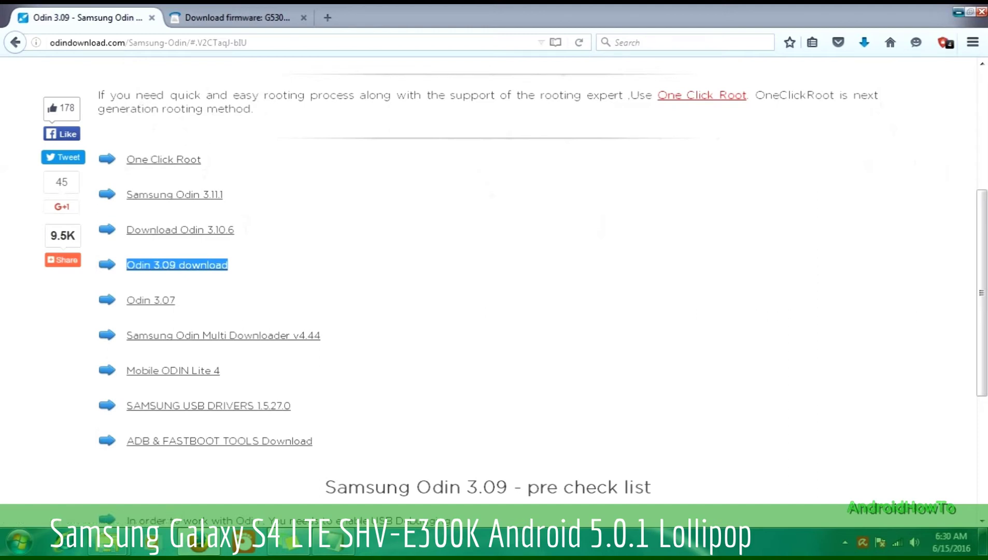
# Step: Minimise Firefox, select the archive Odin3_v3.09 in the desktop folder ZIP Files, and close the folder
pyautogui.click(958, 11)
pyautogui.doubleClick(893, 182)
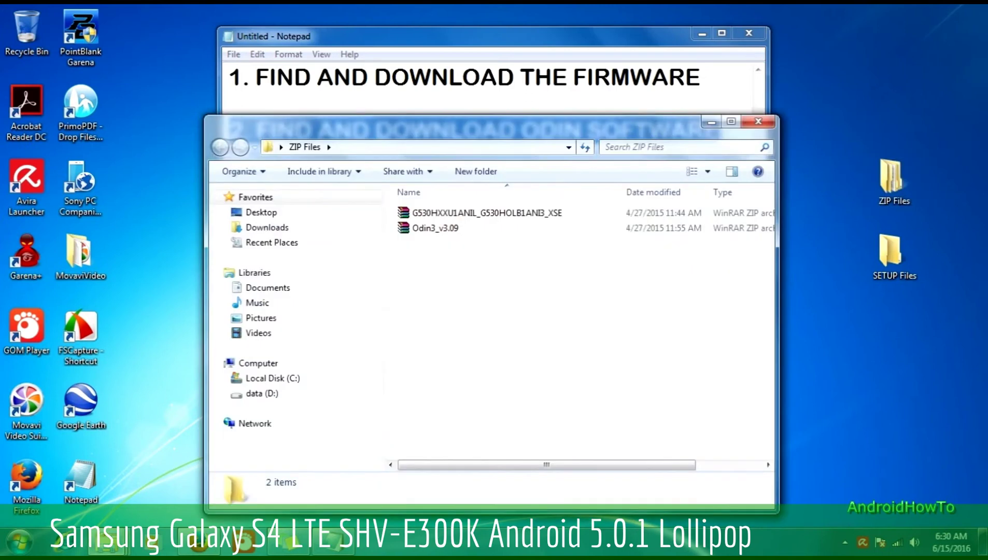
pyautogui.click(435, 227)
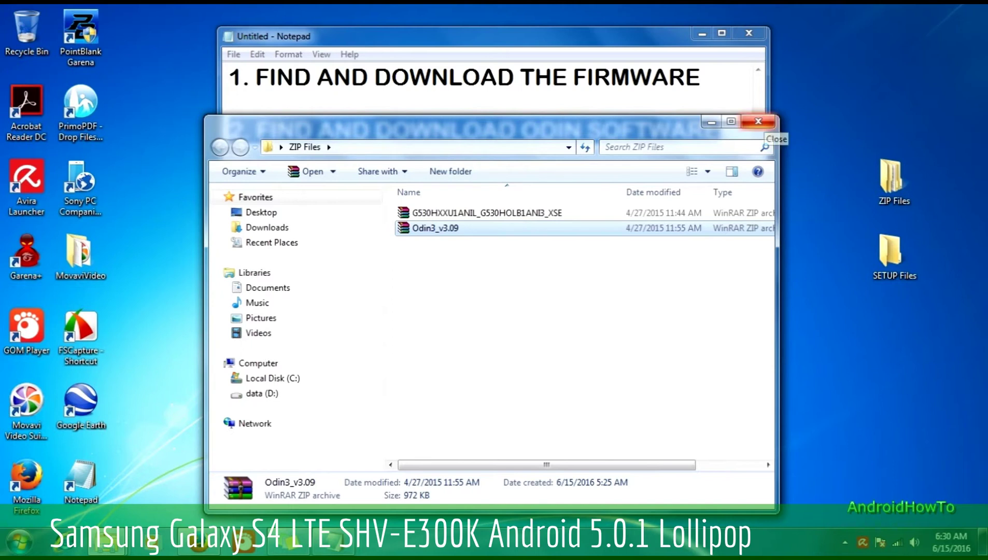
pyautogui.click(758, 121)
pyautogui.press('Right')
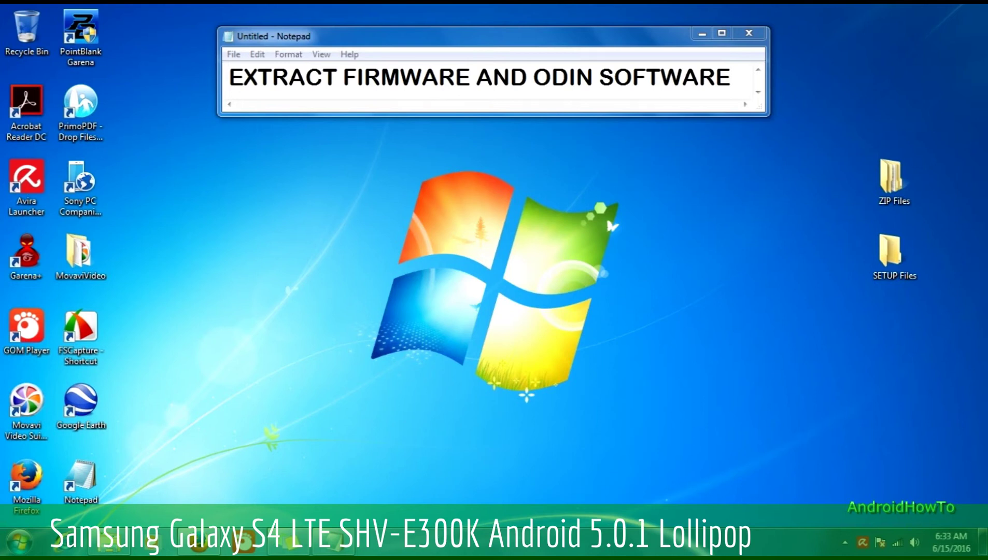
# Step: Highlight the Notepad line "EXTRACT FIRMWARE AND ODIN SOFTWARE" and open G530HXXU1ANIL_G530HOLB1ANI3_XSE from ZIP Files in WinRAR, dismissing the license notice
pyautogui.moveTo(230, 77); pyautogui.dragTo(730, 77)
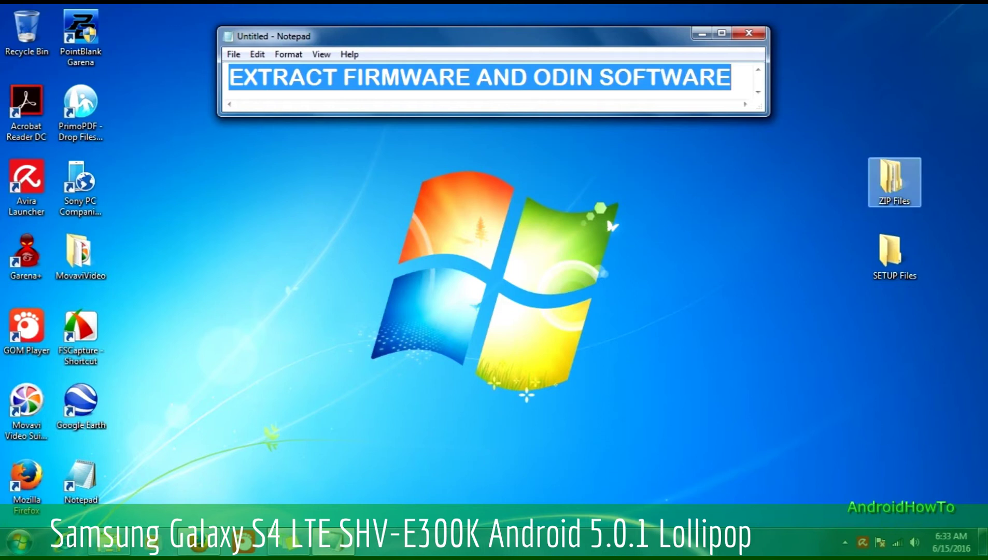
pyautogui.click(893, 181)
pyautogui.doubleClick(894, 181)
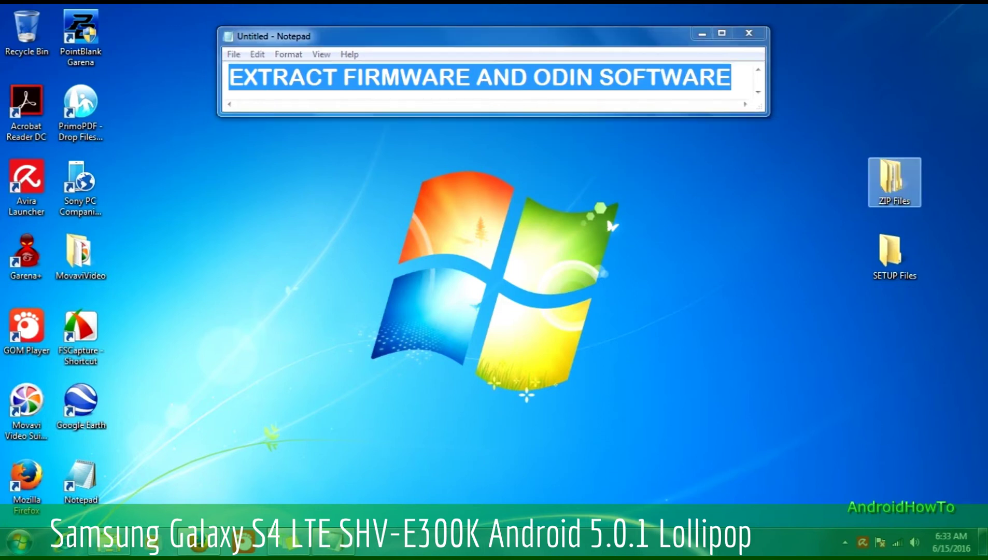
pyautogui.click(489, 199)
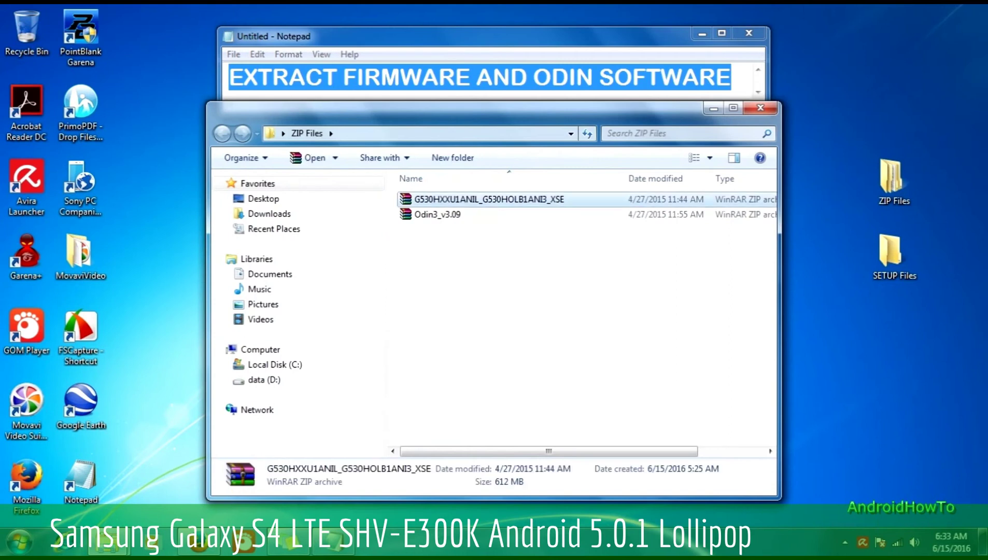
pyautogui.press('Return')
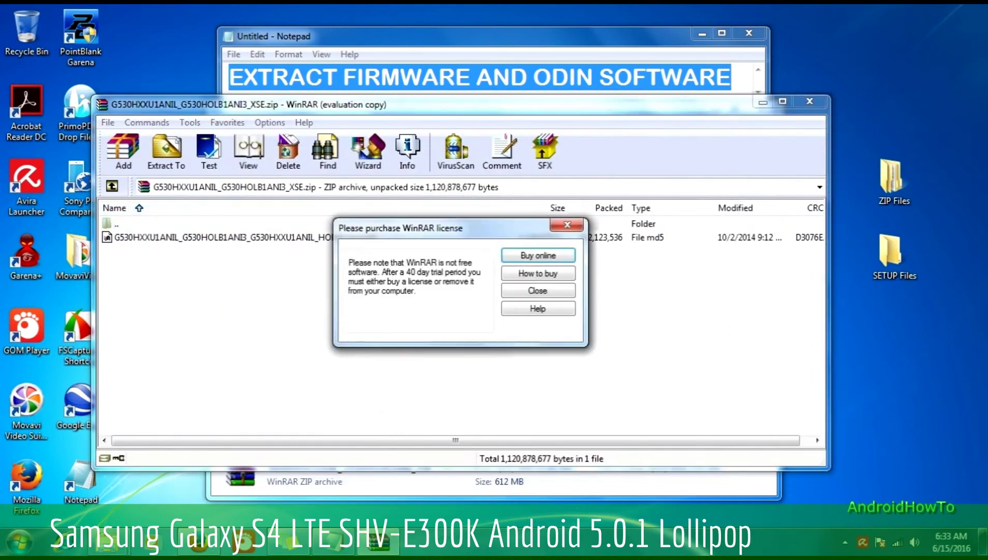
pyautogui.click(537, 290)
# Step: Extract the firmware file G530HXXU1ANIL_G530HOLB1ANI3_G530HXXU1ANIL_HOME.tar.md5 to the desktop folder SETUP Files and close the archive
pyautogui.click(244, 237)
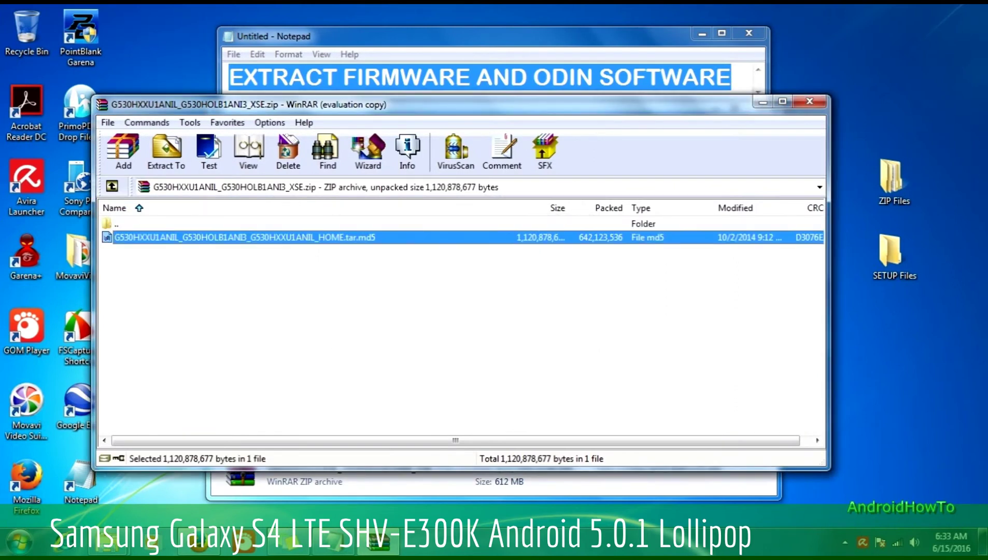
pyautogui.click(166, 150)
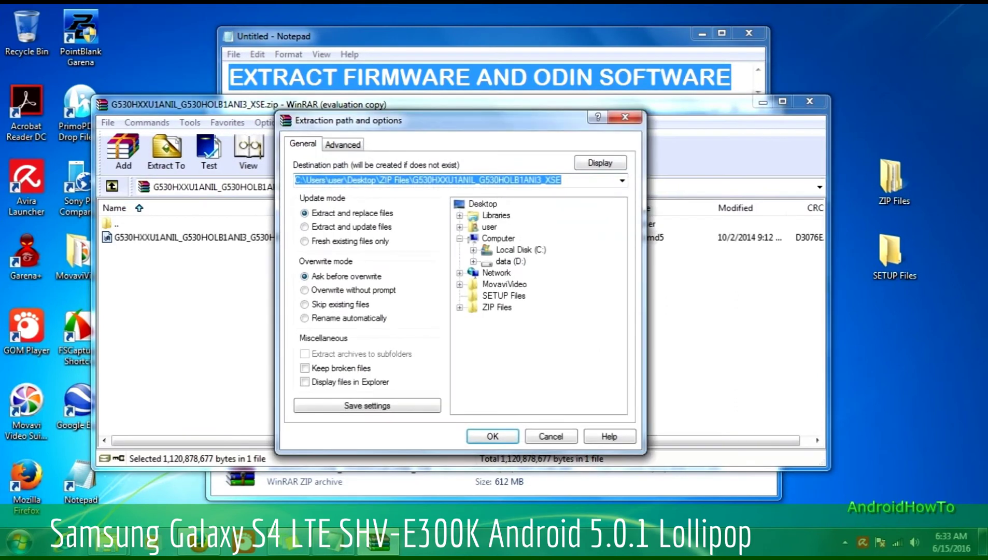
pyautogui.click(503, 295)
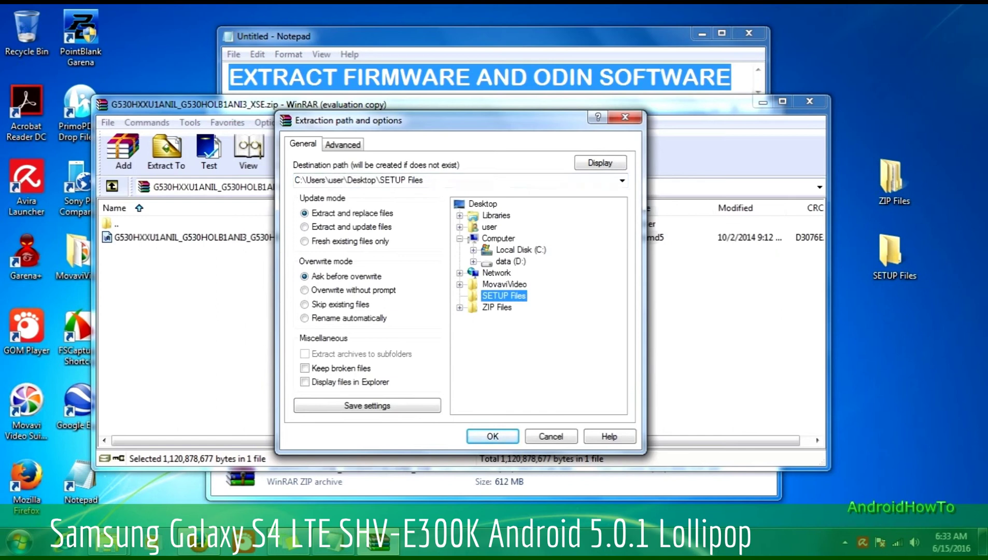
pyautogui.press('Return')
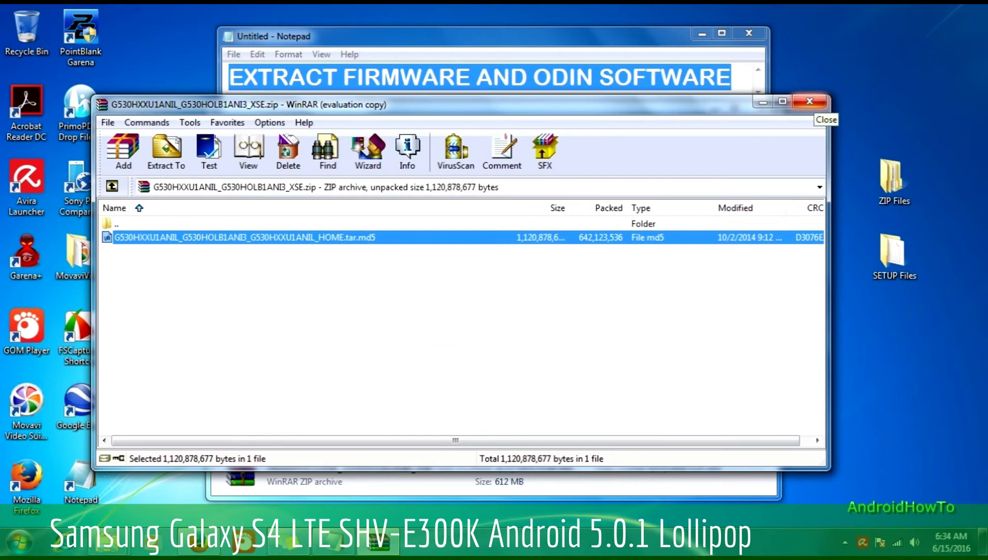
pyautogui.click(809, 102)
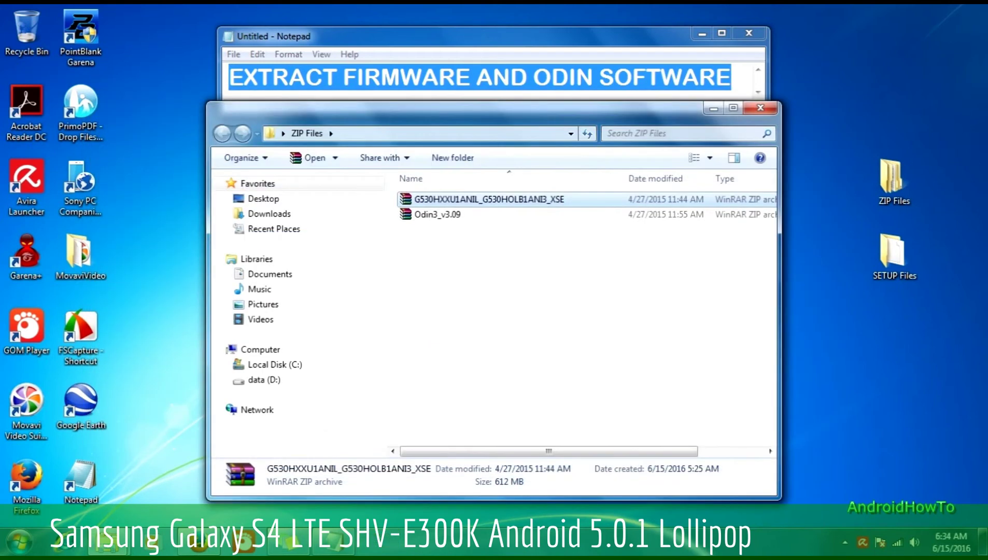
# Step: Open the archive Odin3_v3.09 from ZIP Files in WinRAR and dismiss the license notice
pyautogui.click(437, 214)
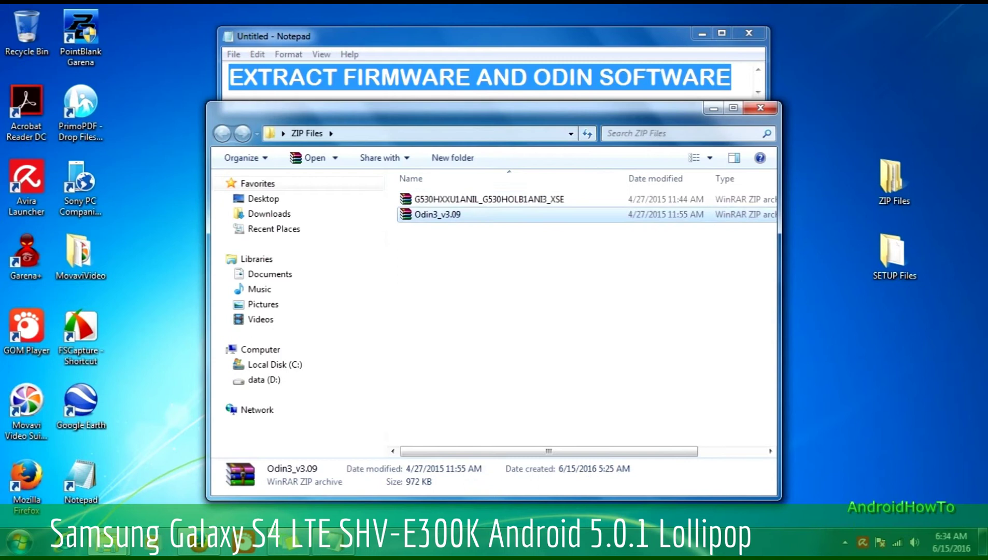
pyautogui.press('Return')
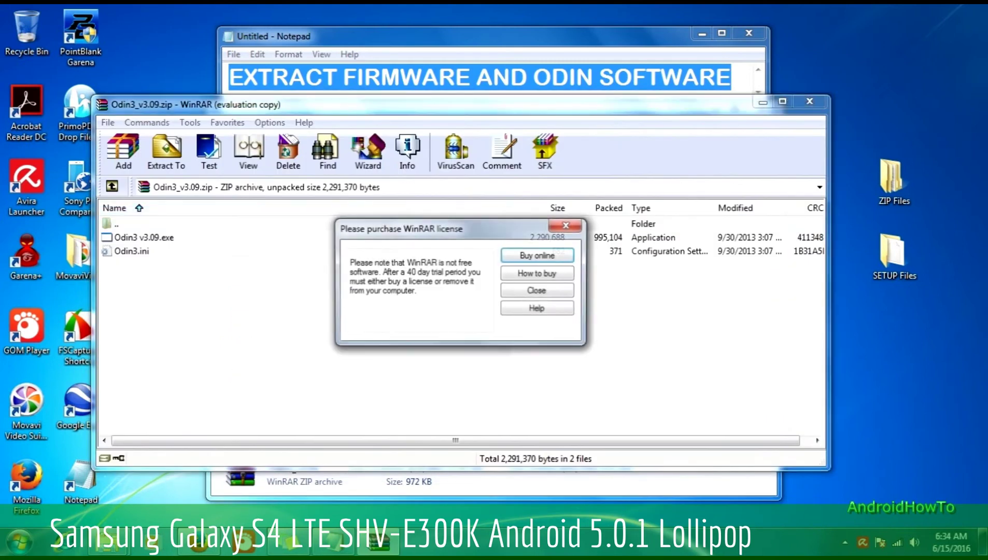
pyautogui.press('Escape')
# Step: Extract Odin3 v3.09.exe and Odin3.ini to the desktop folder SETUP Files and close the archive and the ZIP Files folder
pyautogui.click(143, 237)
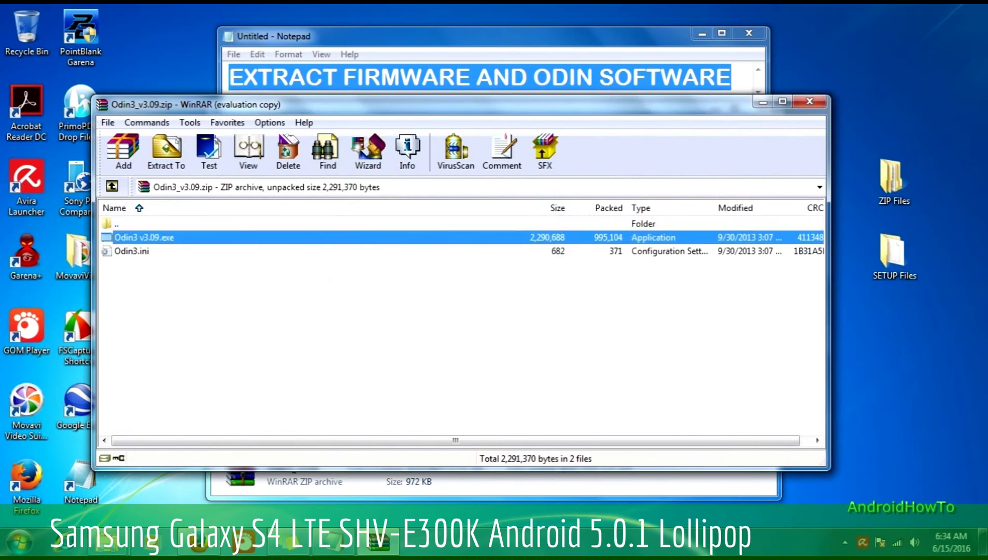
pyautogui.hotkey('shift', 'Down')
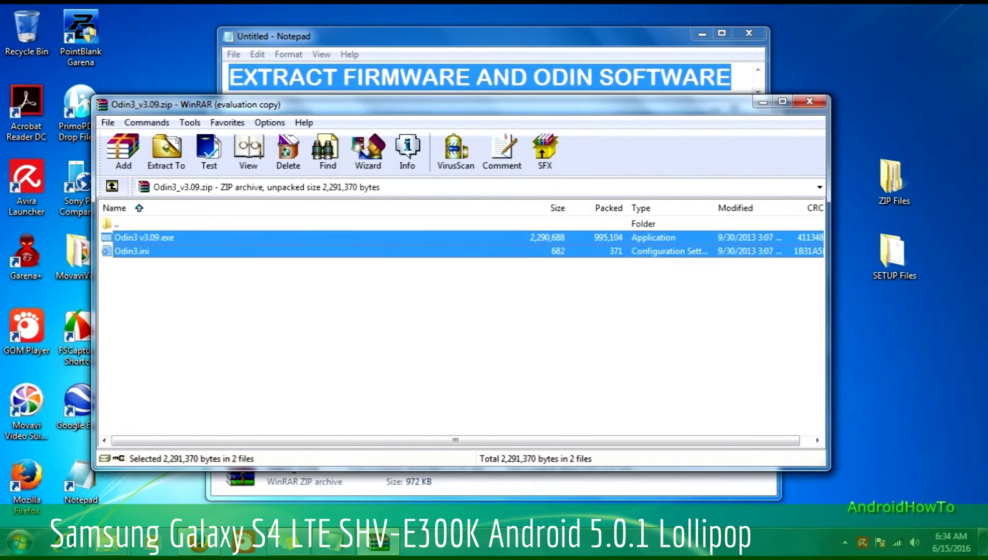
pyautogui.click(166, 150)
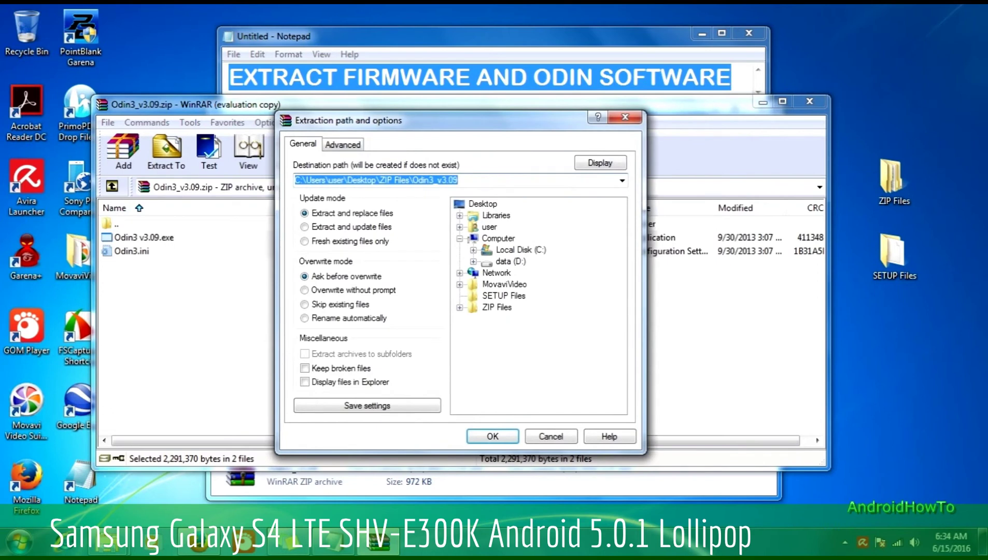
pyautogui.click(503, 295)
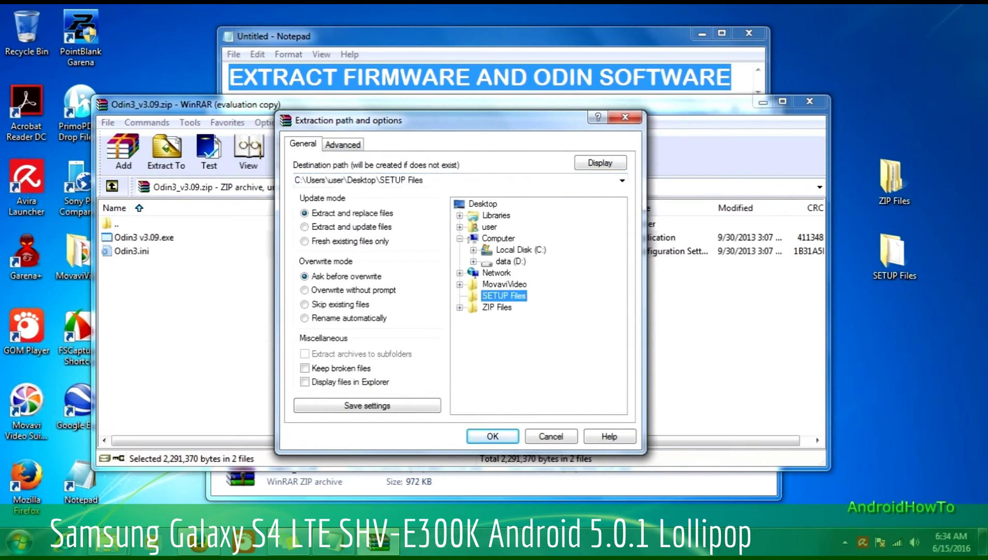
pyautogui.click(492, 436)
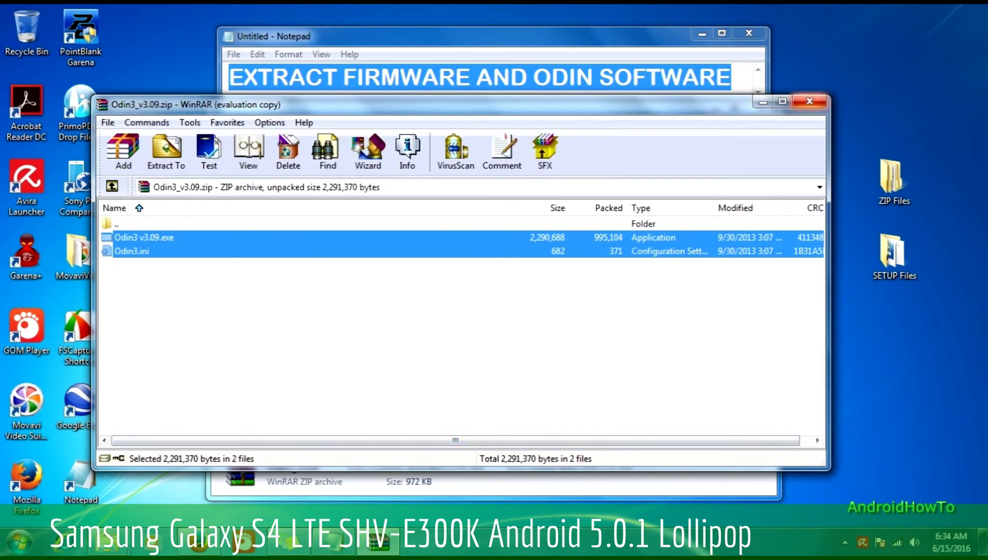
pyautogui.click(809, 101)
pyautogui.click(761, 107)
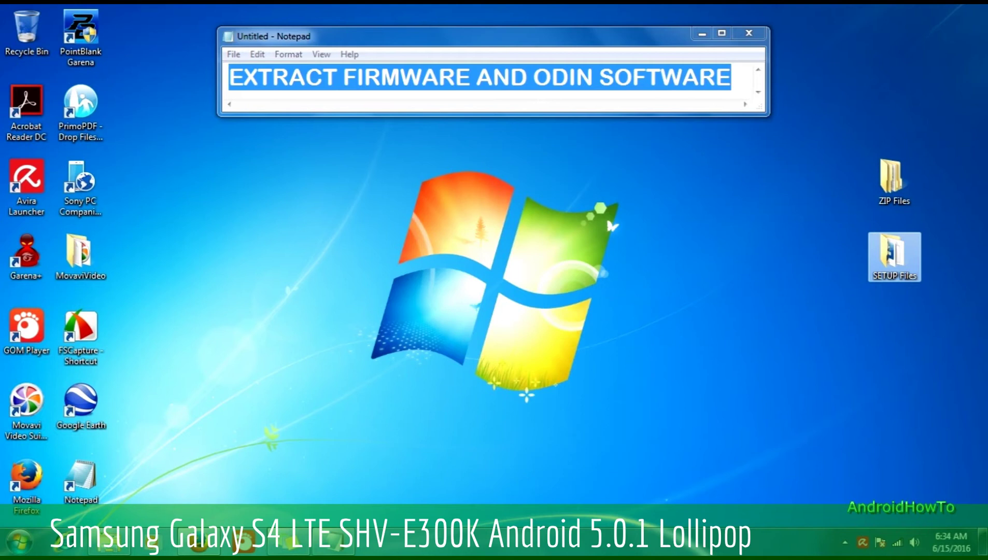
# Step: Open the desktop folder SETUP Files and check the extracted firmware .tar.md5 file and the Odin3 v3.09 application
pyautogui.moveTo(894, 254)
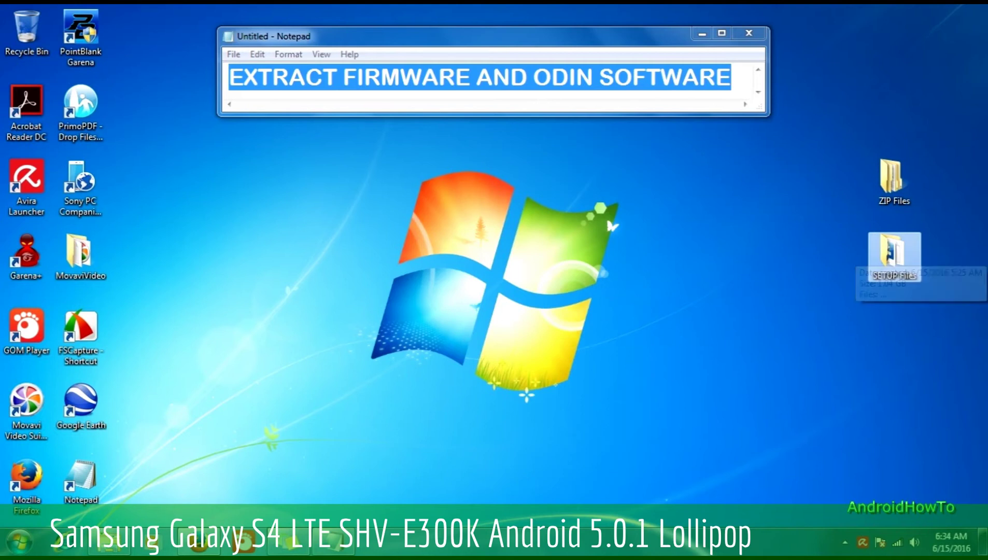
pyautogui.doubleClick(894, 251)
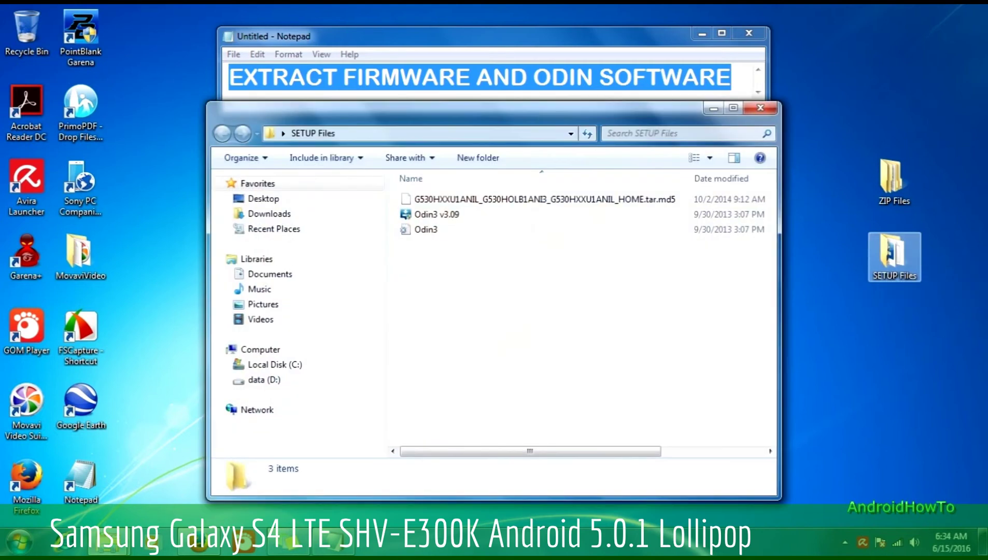
pyautogui.click(544, 199)
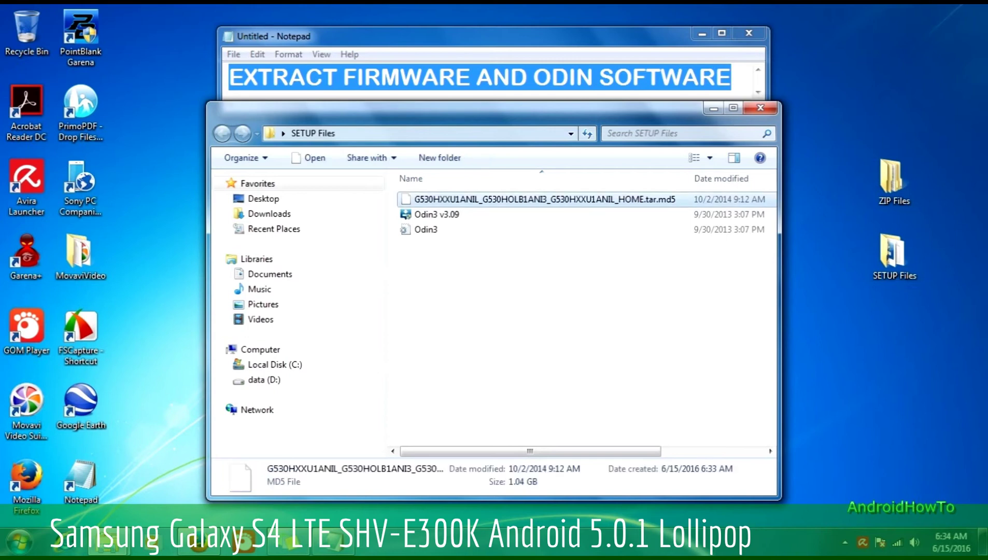
pyautogui.click(487, 214)
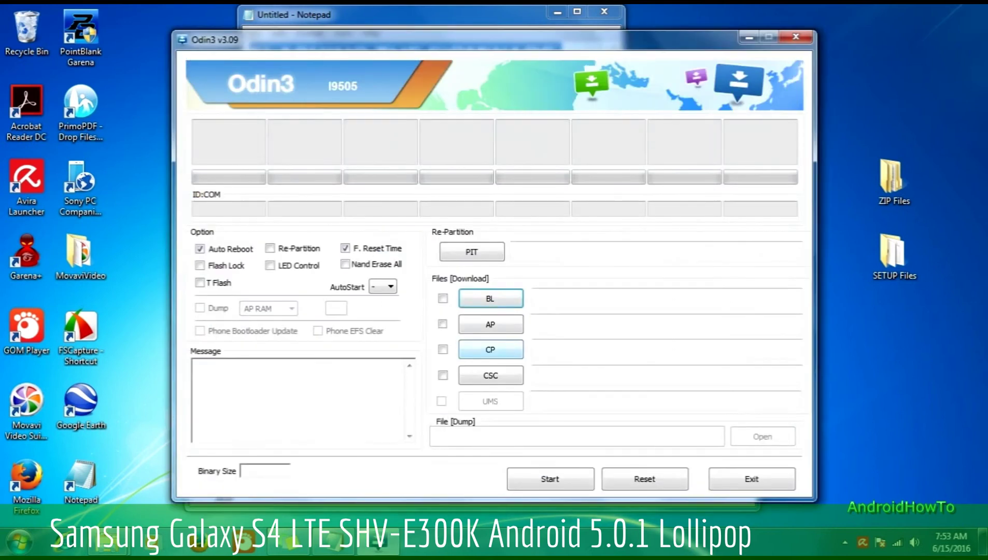
# Step: Move the Odin3 window below the Notepad heading and load the G530HXXU2BOH7_G530HODD2BOH3 MD5 firmware from the desktop folder SETUP Files as the AP file
pyautogui.moveTo(489, 39); pyautogui.dragTo(465, 77)
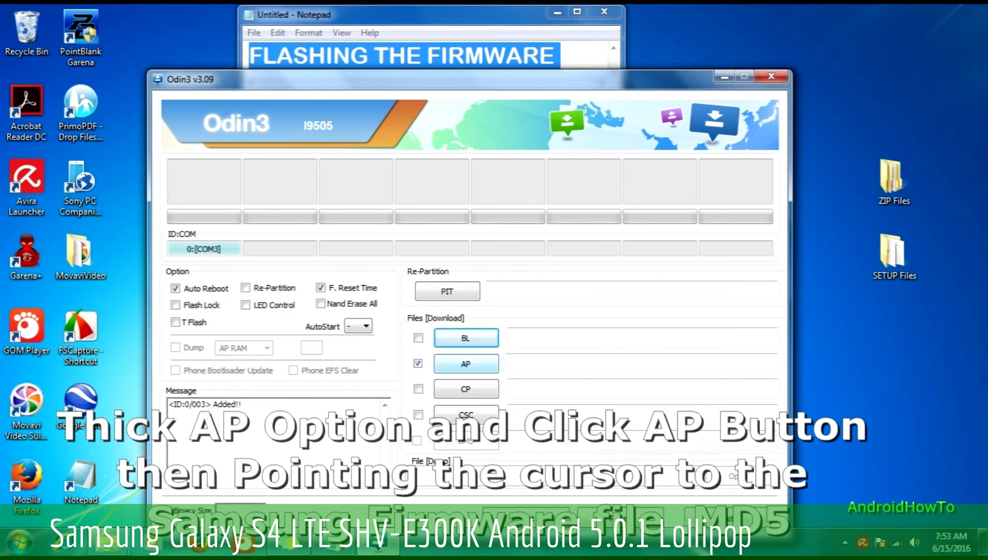
pyautogui.click(466, 363)
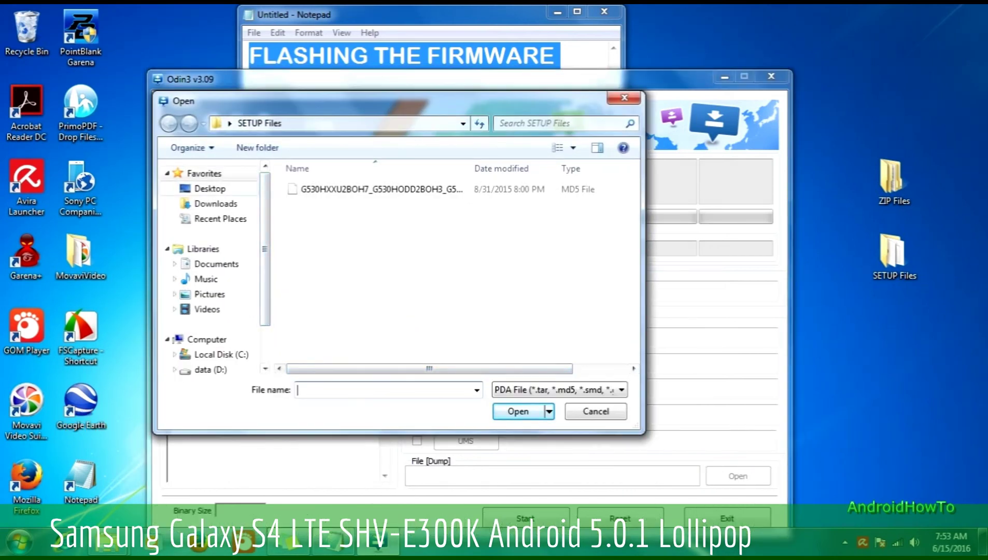
pyautogui.click(210, 188)
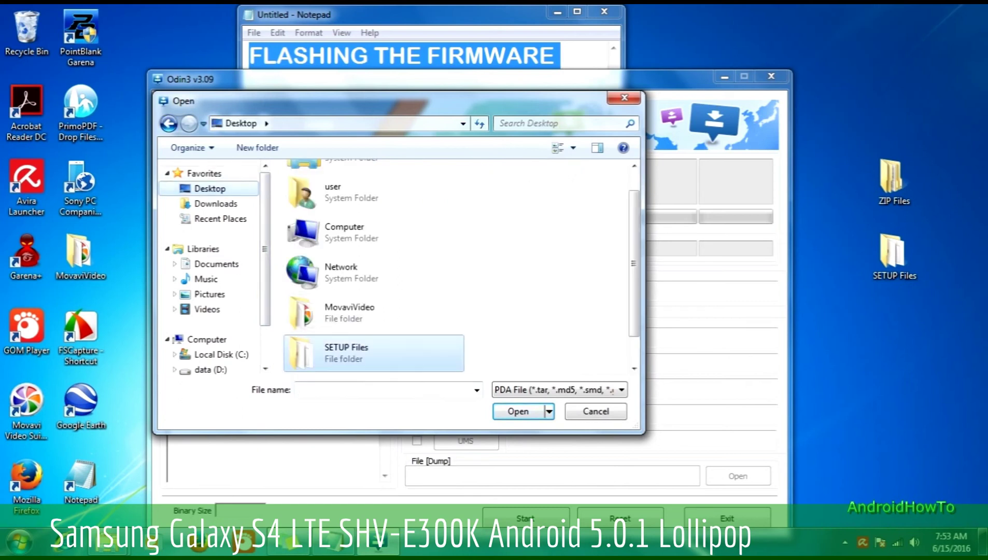
pyautogui.doubleClick(343, 354)
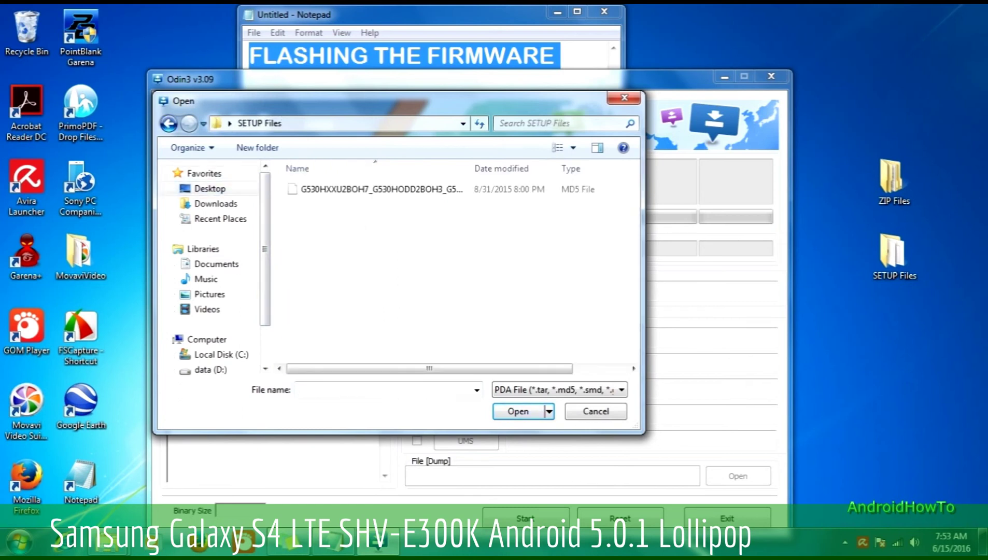
pyautogui.click(382, 189)
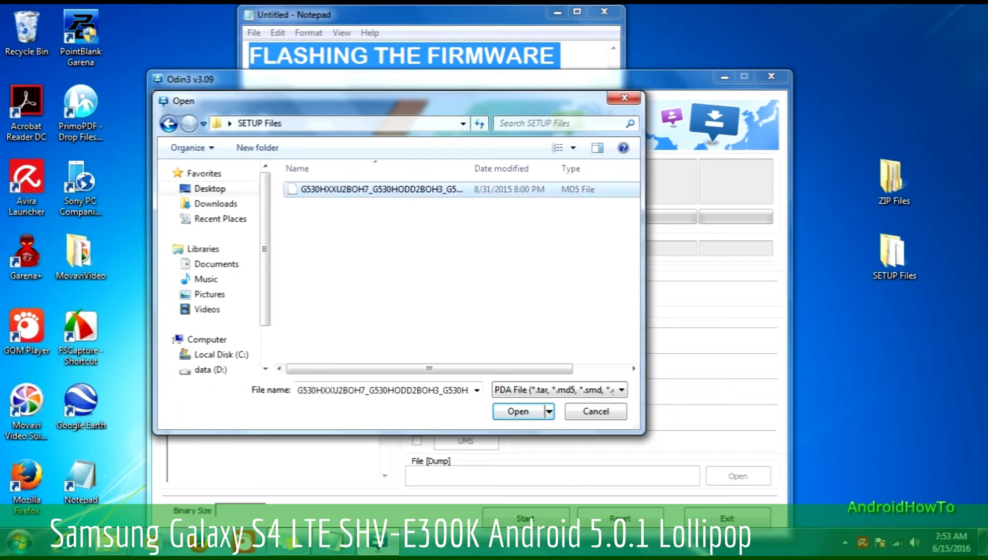
pyautogui.press('Return')
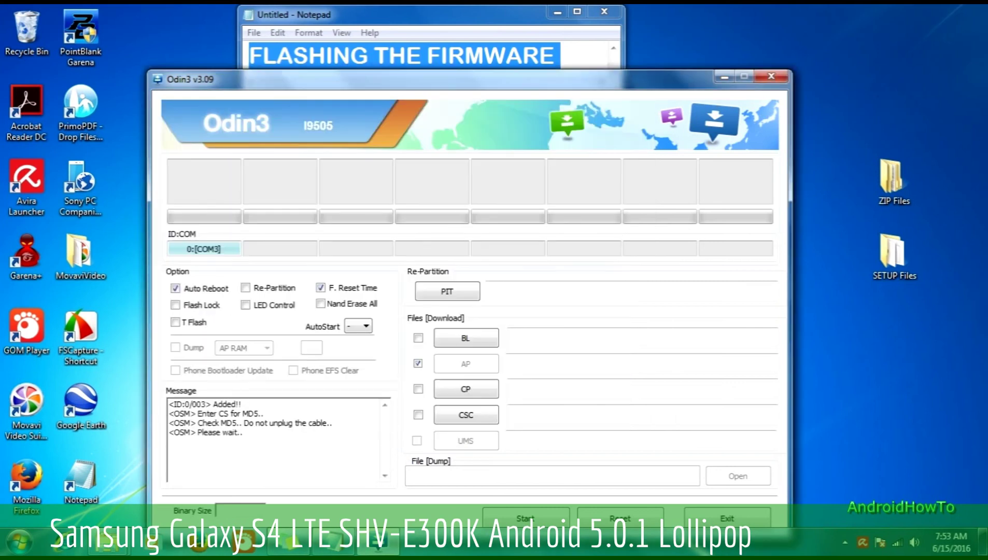